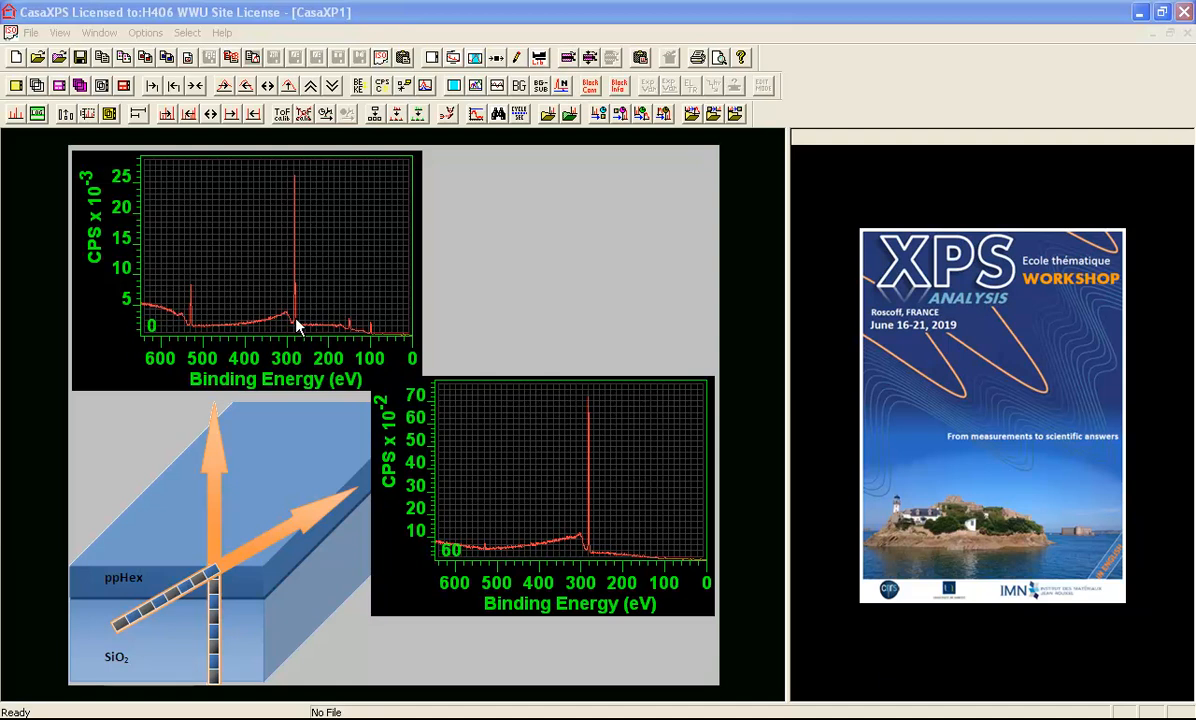
Switch to the files all-roscoff2019.vms window and zoom the wide/22 spectrum to about 450–260 eV around the carbon peak
click(99, 32)
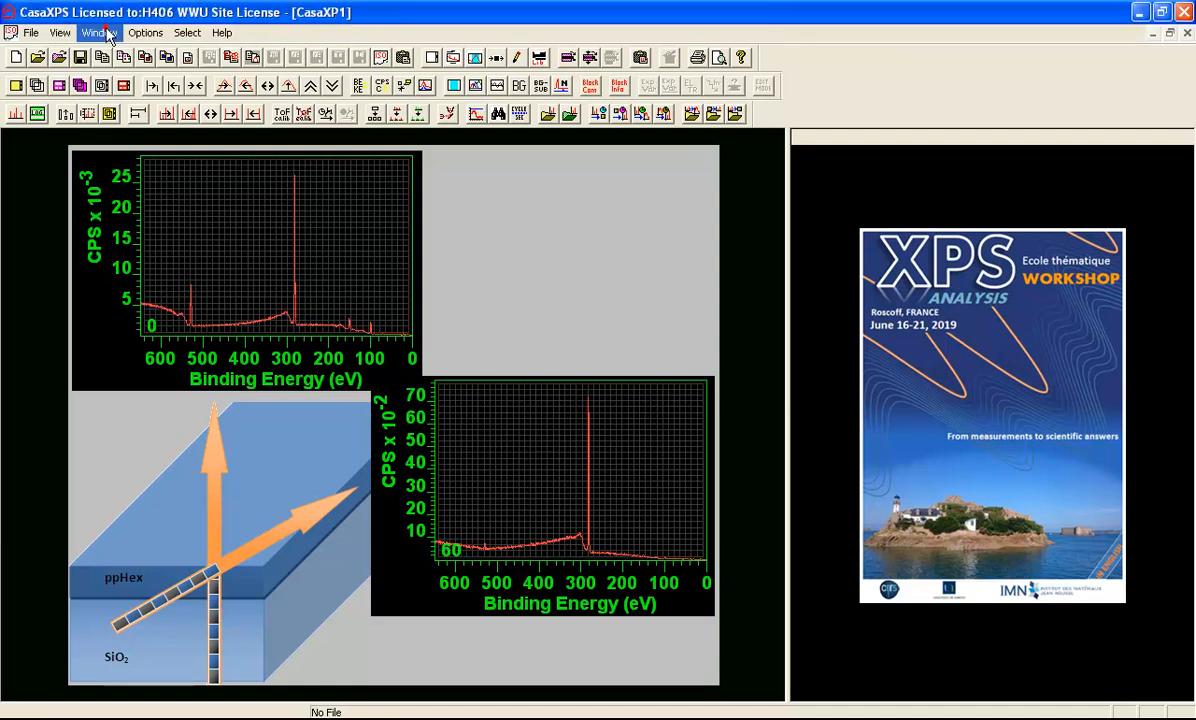
click(140, 140)
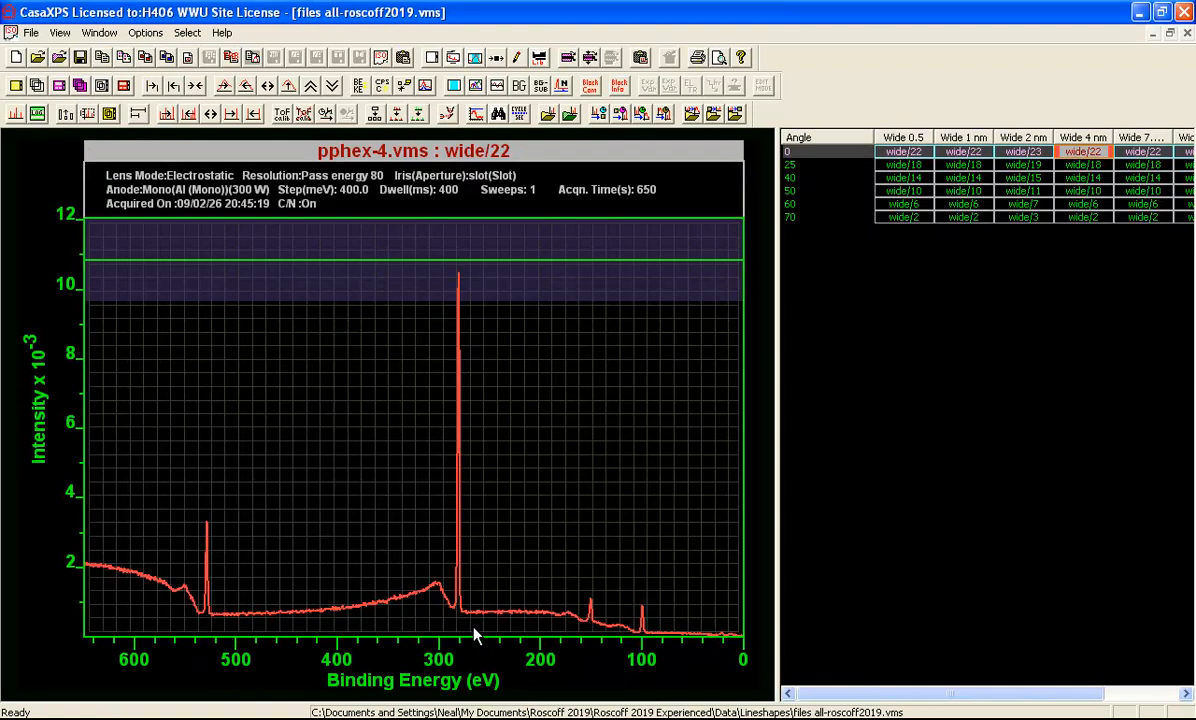
drag(479, 627, 283, 262)
click(299, 321)
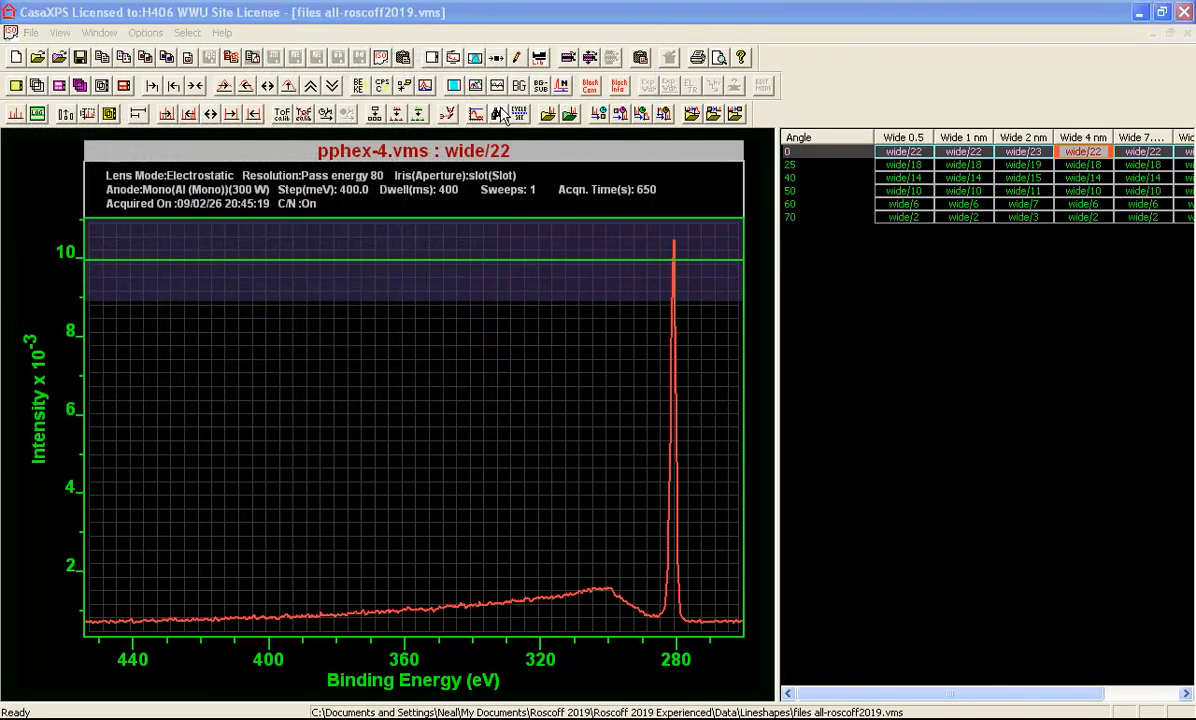
Open the quantification parameters beside the spectrum and create a region over the displayed energy range
click(476, 58)
drag(513, 139, 900, 160)
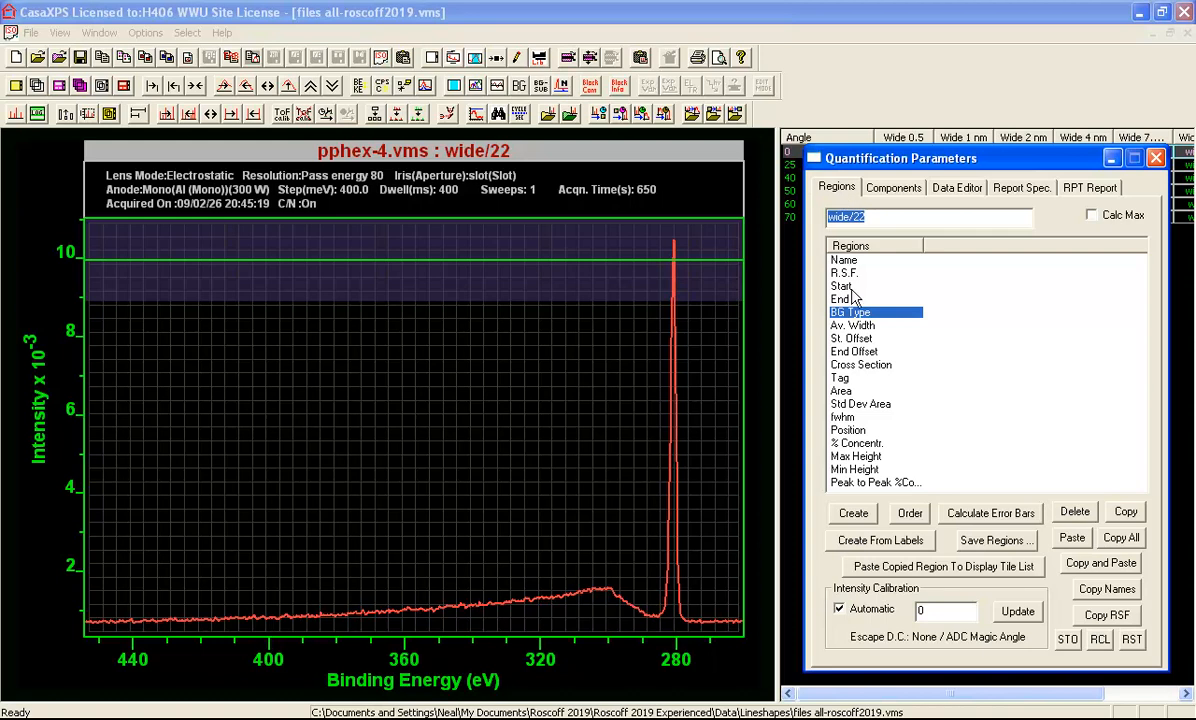
click(853, 513)
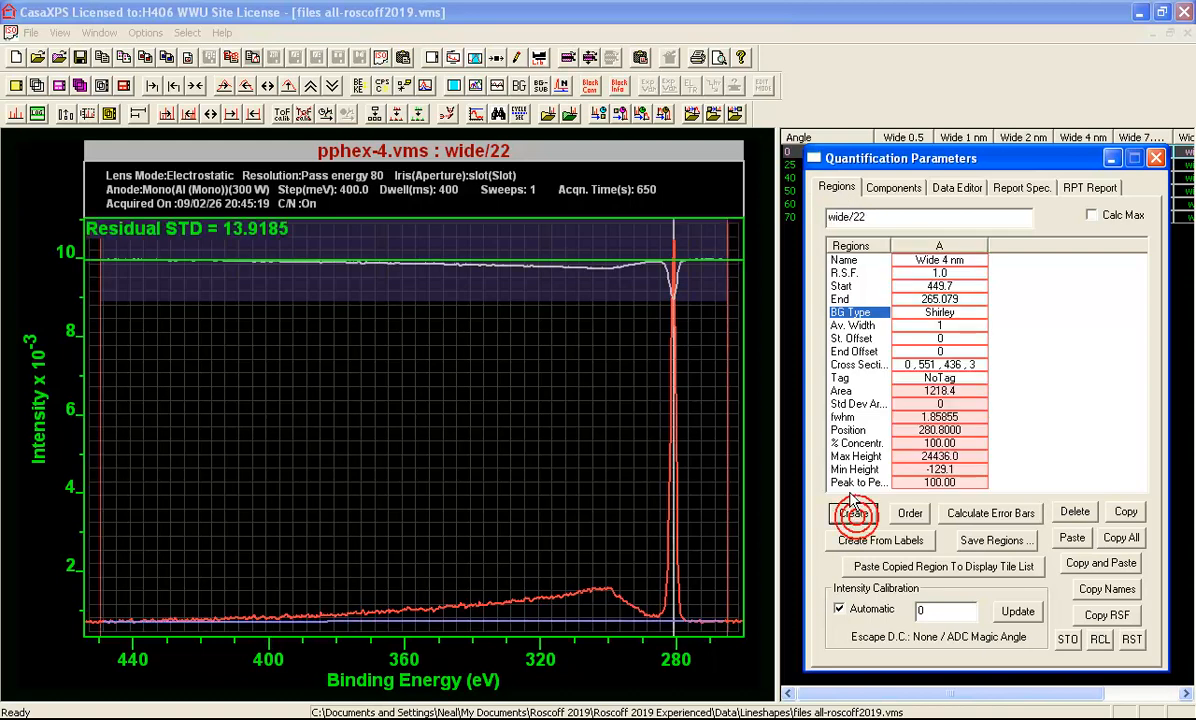
Set the region's background type to U 3 Tougaard
click(937, 313)
drag(937, 313, 862, 313)
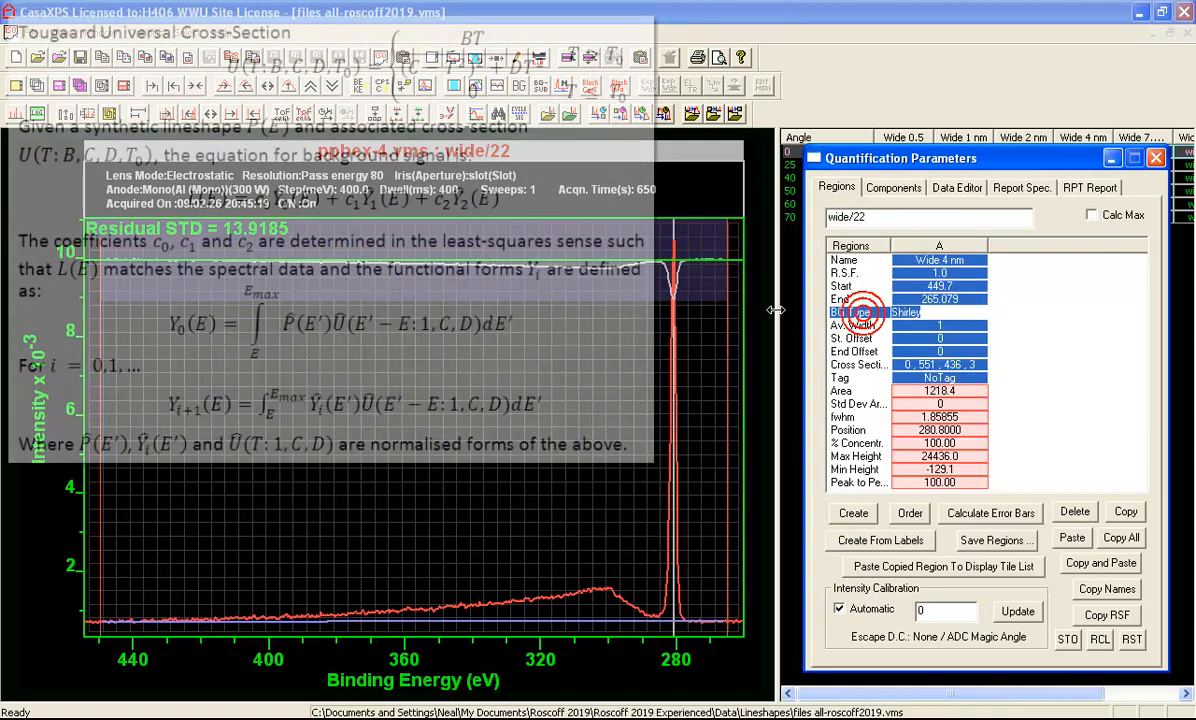
text(u 3)
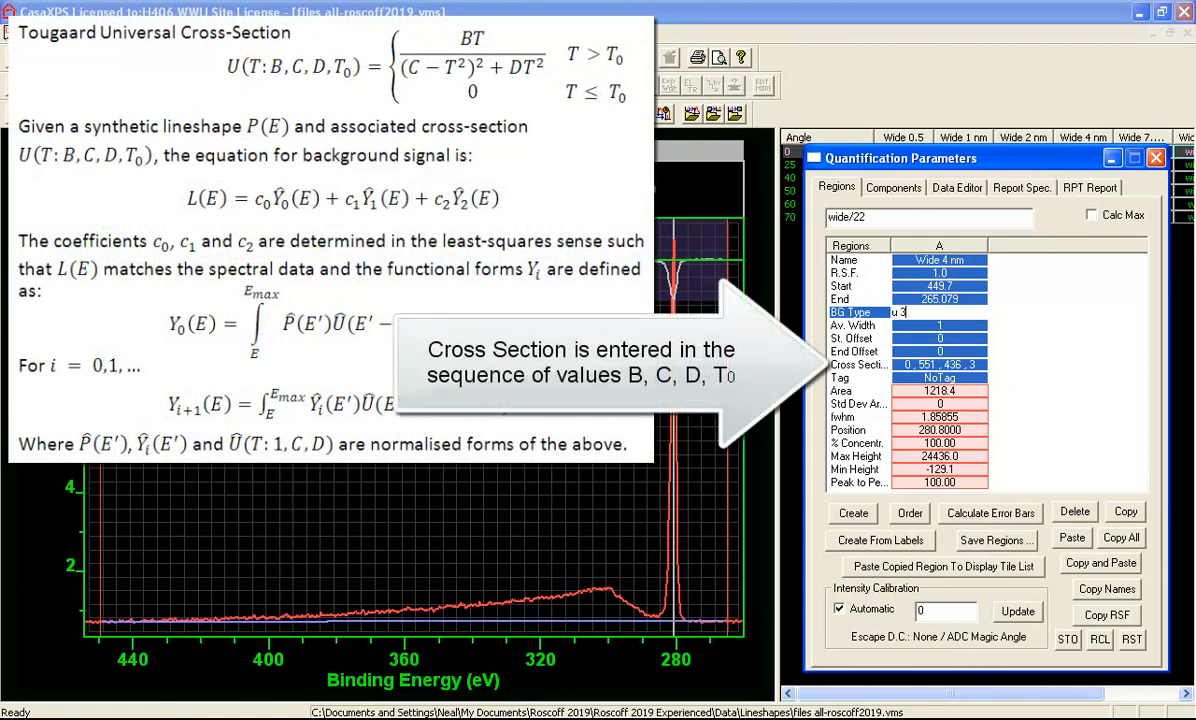
key(Return)
key(Return)
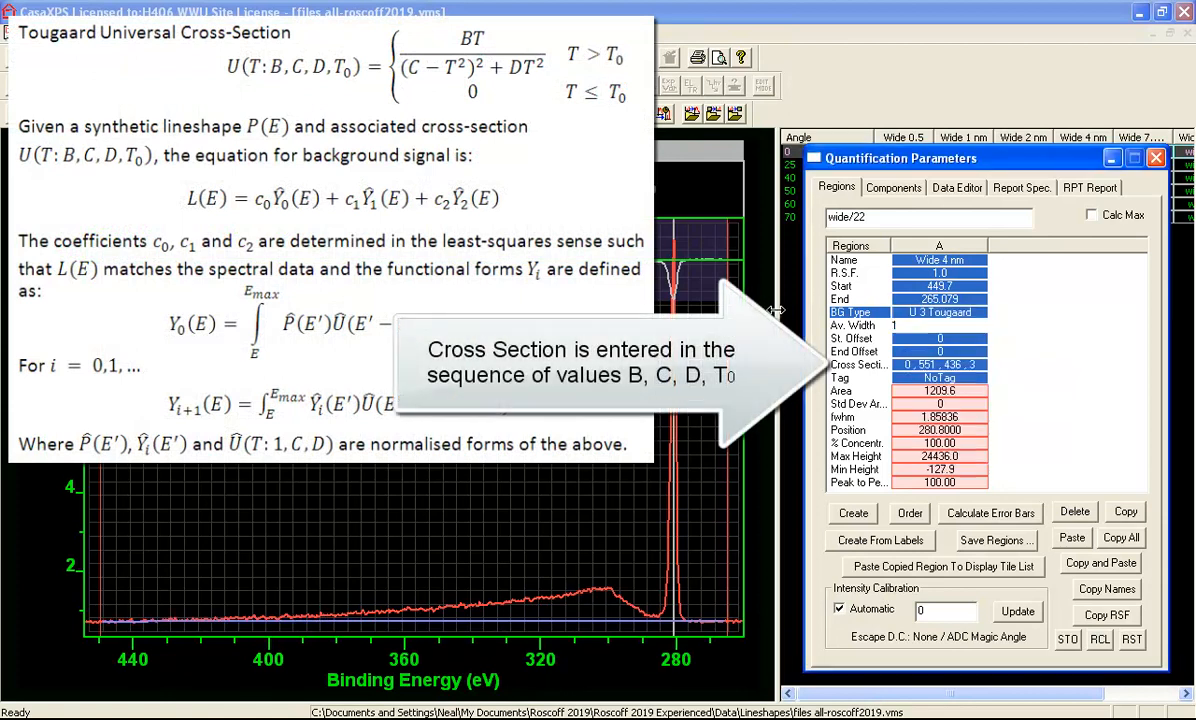
Move the region's start to about 304.8 eV and zoom in on the background beneath the peak
drag(103, 450, 593, 450)
drag(443, 493, 748, 643)
click(495, 521)
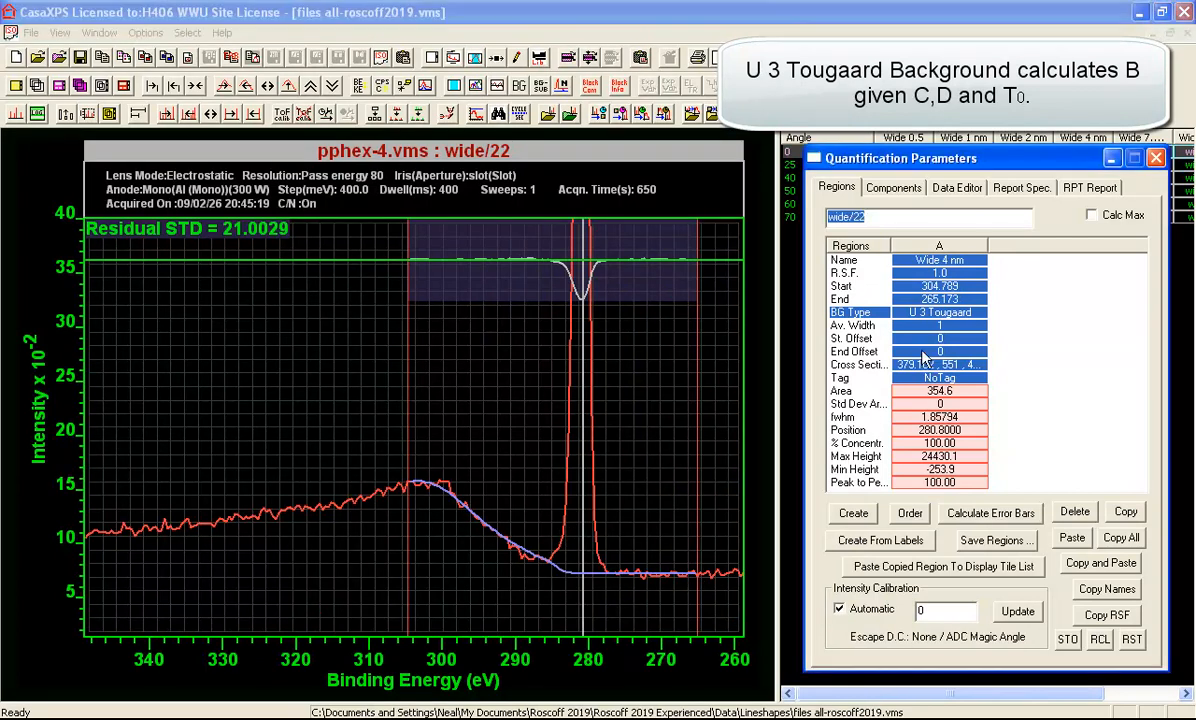
Inspect the C, D and T0 values in the region's cross section, and move the region's end to about 270.5 eV
click(931, 365)
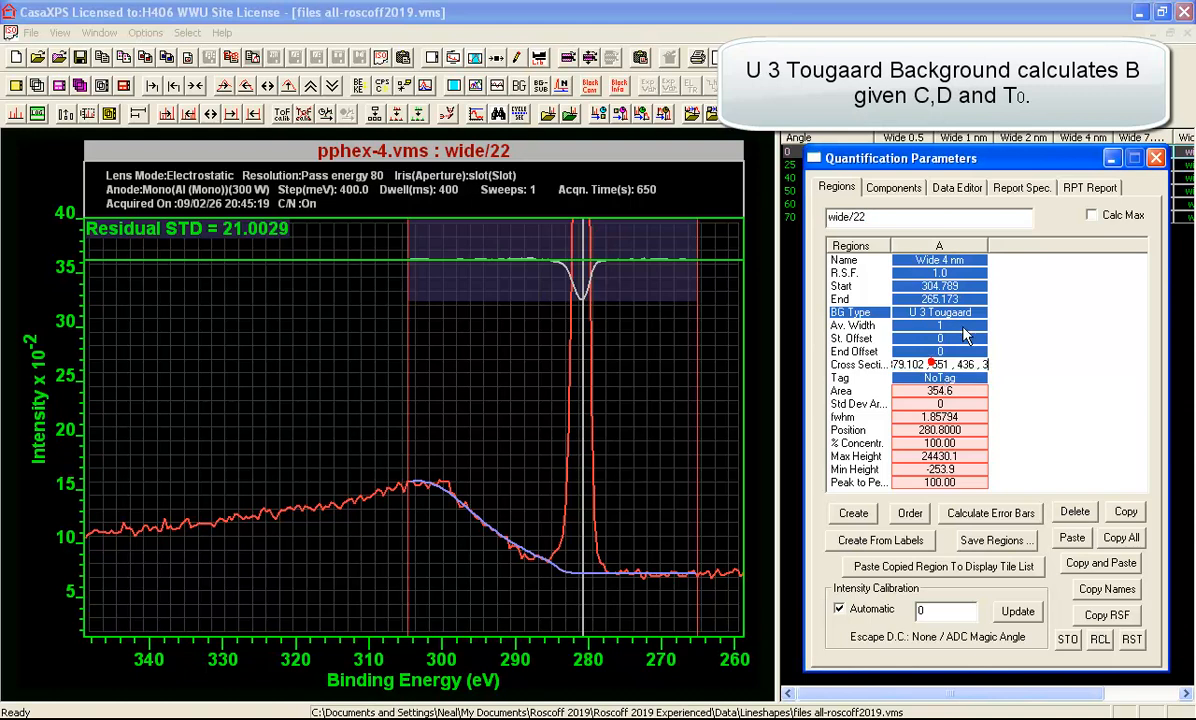
drag(1036, 244, 1053, 244)
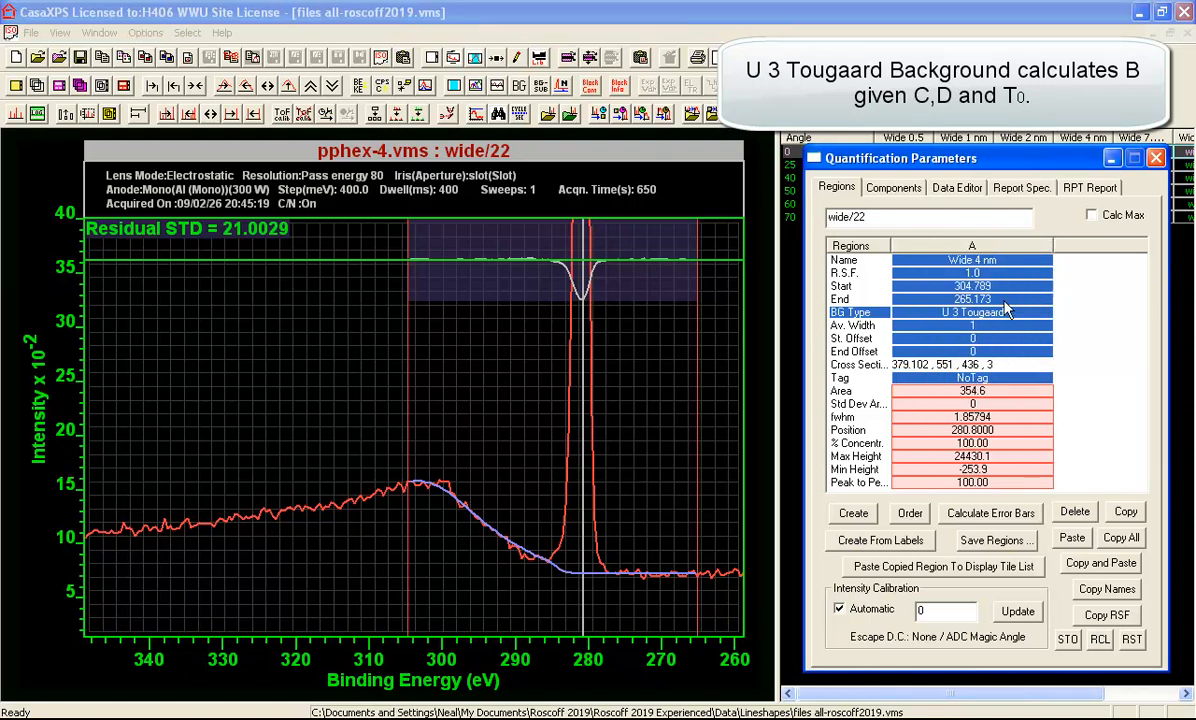
drag(990, 365, 930, 365)
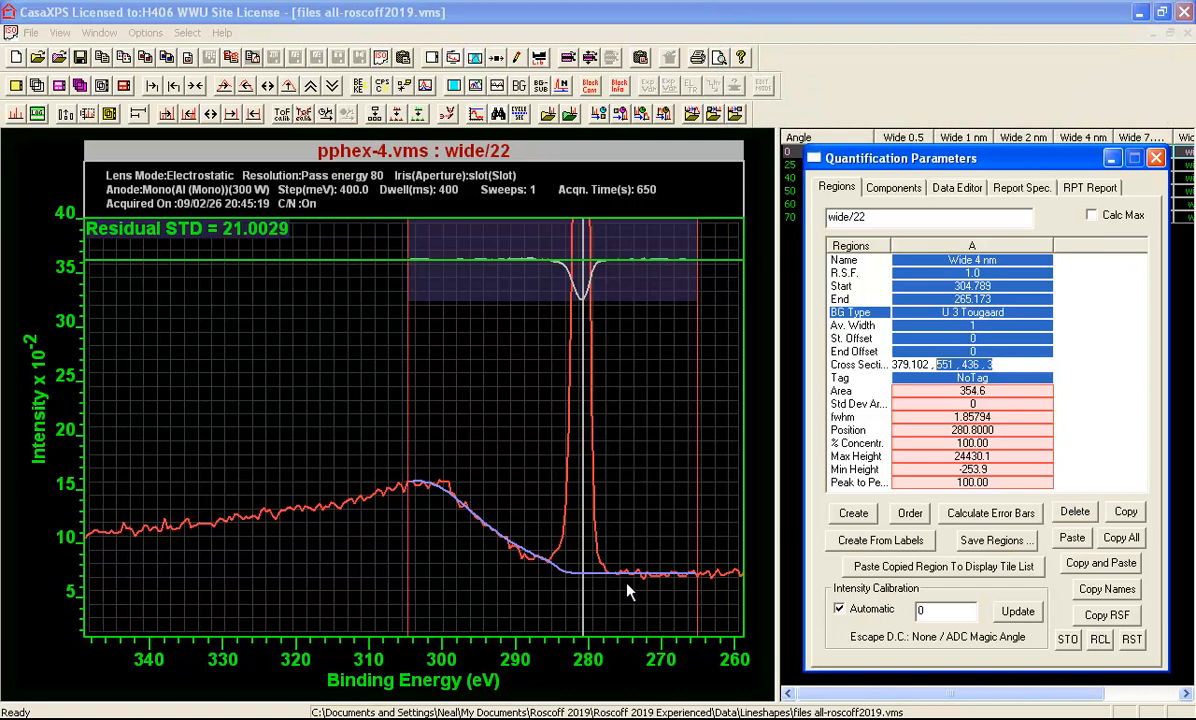
drag(697, 552, 660, 558)
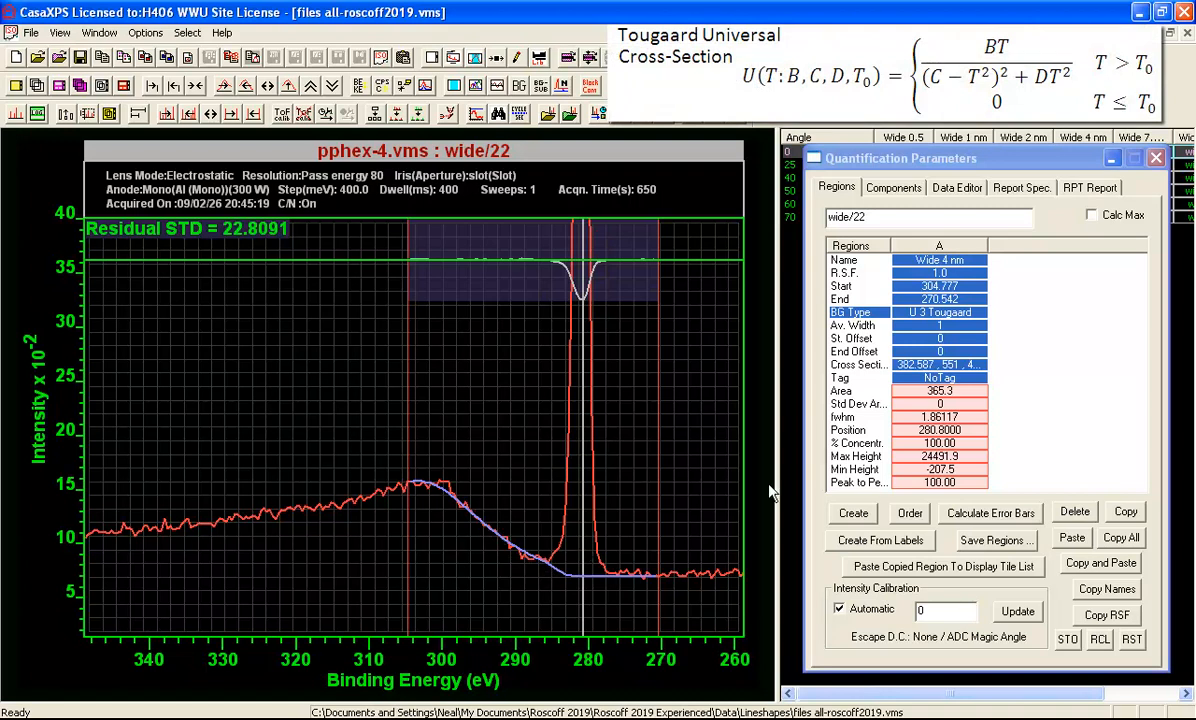
Set the Tougaard cross section's T0 to 7 and its D to 416
click(905, 365)
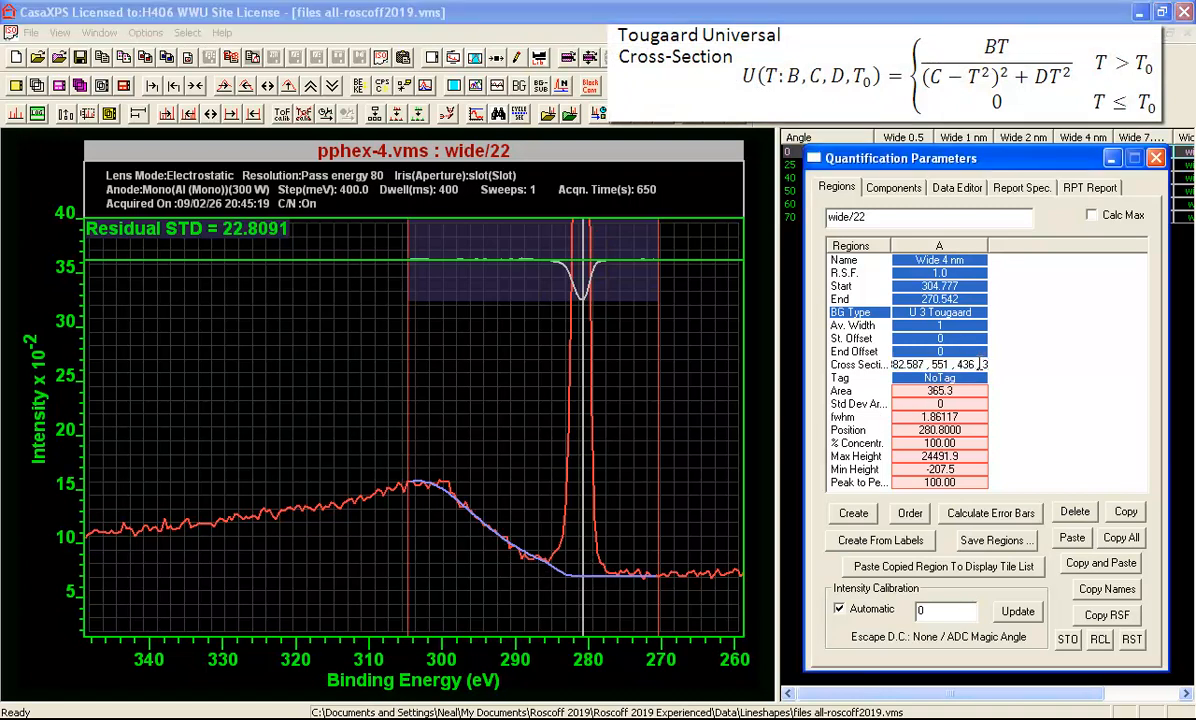
text(7)
key(Return)
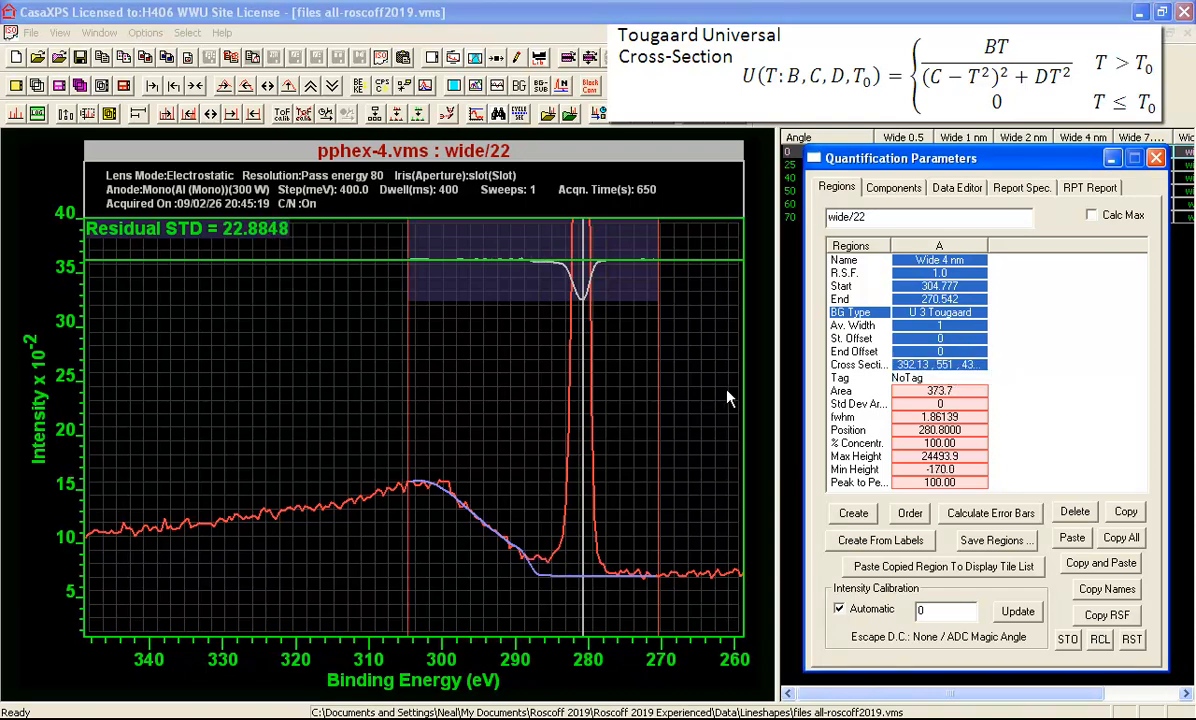
click(921, 365)
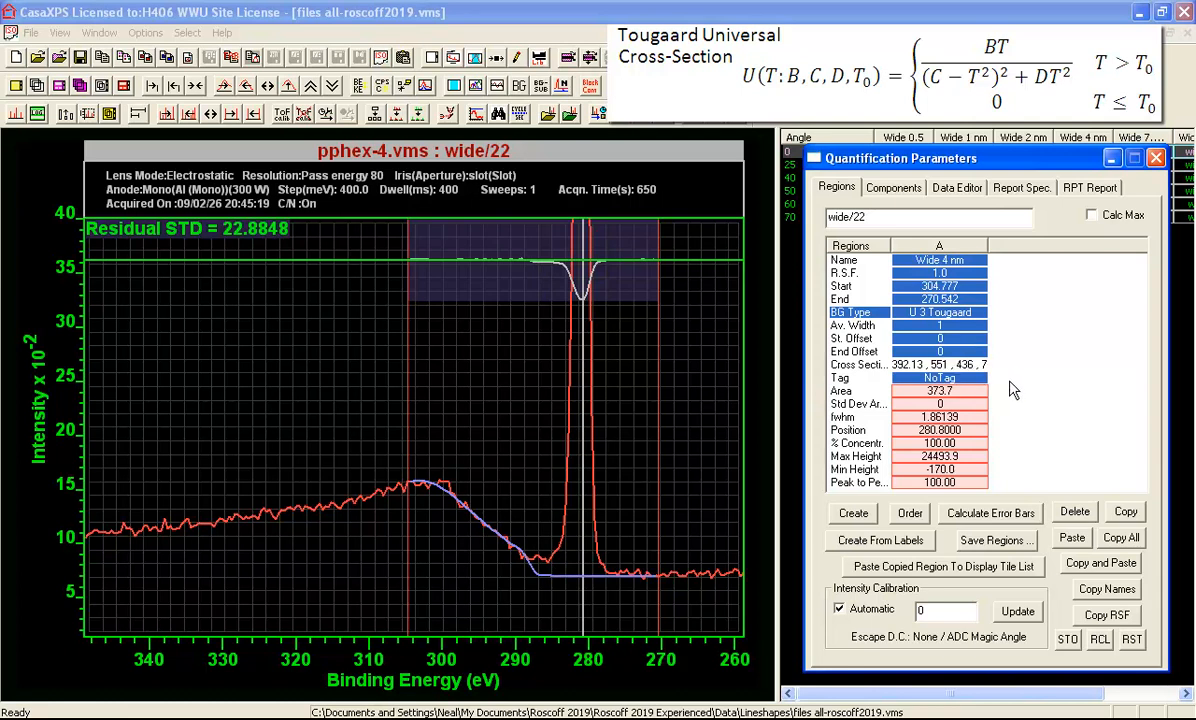
key(Return)
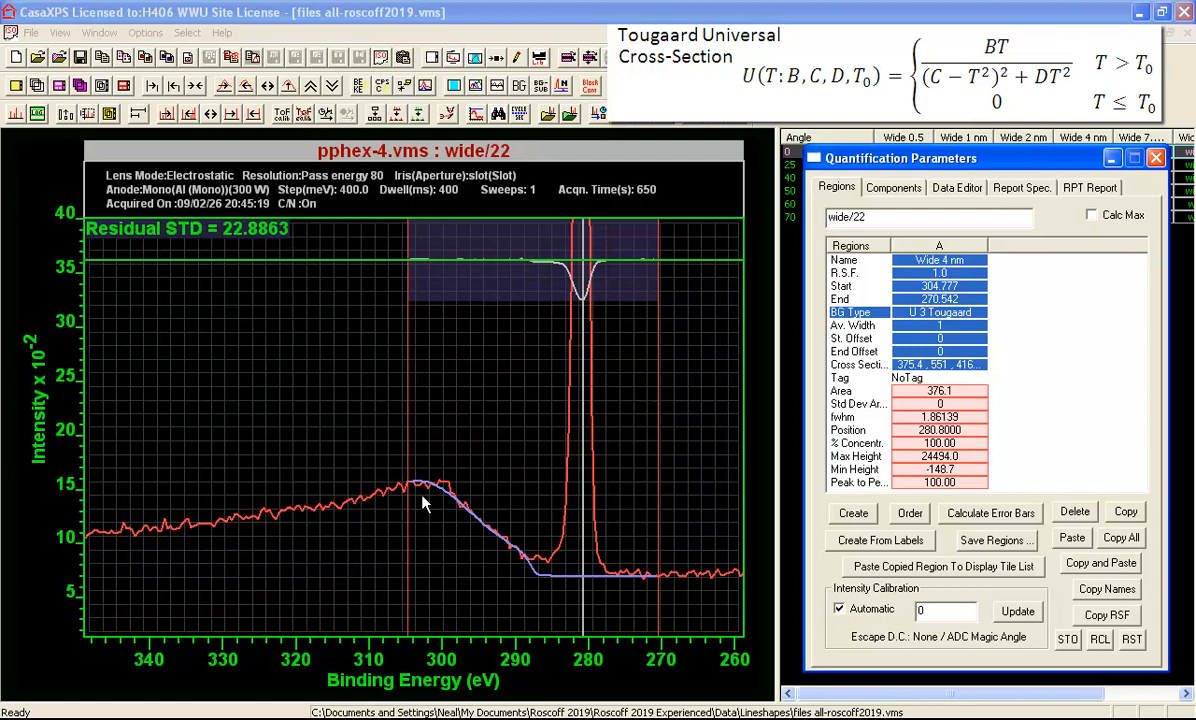
Move the region's start to about 308.5 eV and copy the cross-section values 551 , 416 , 7
drag(410, 510, 381, 509)
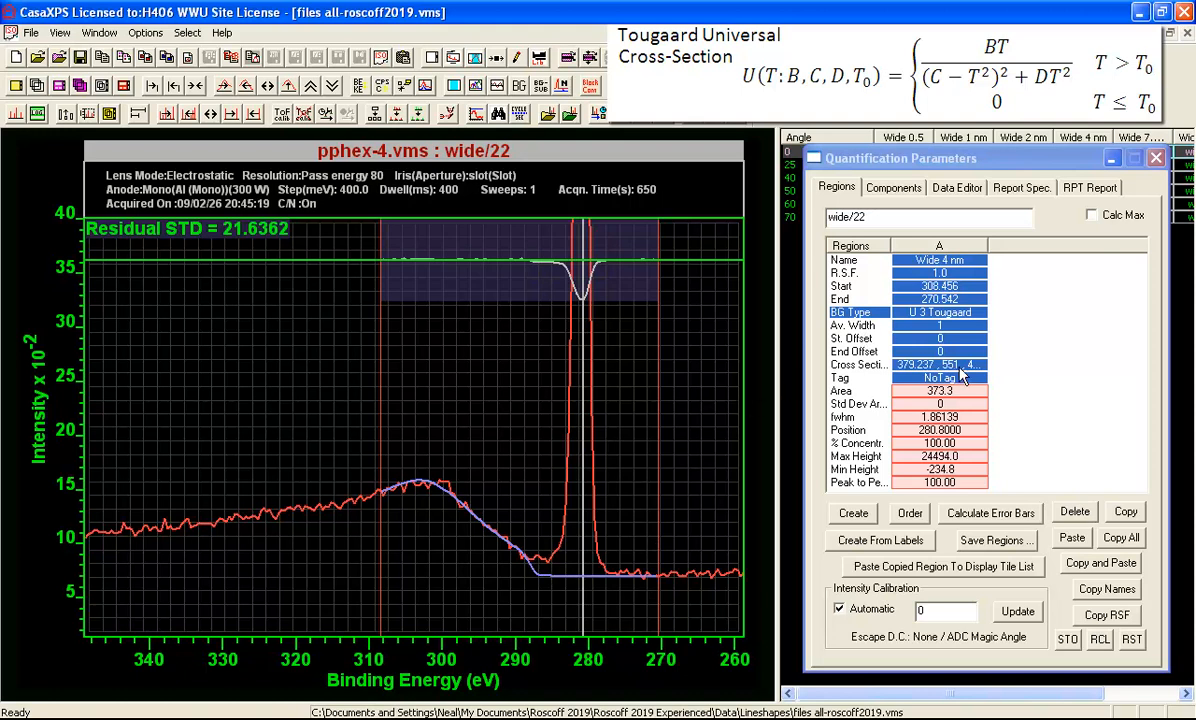
click(958, 365)
drag(932, 365, 1010, 377)
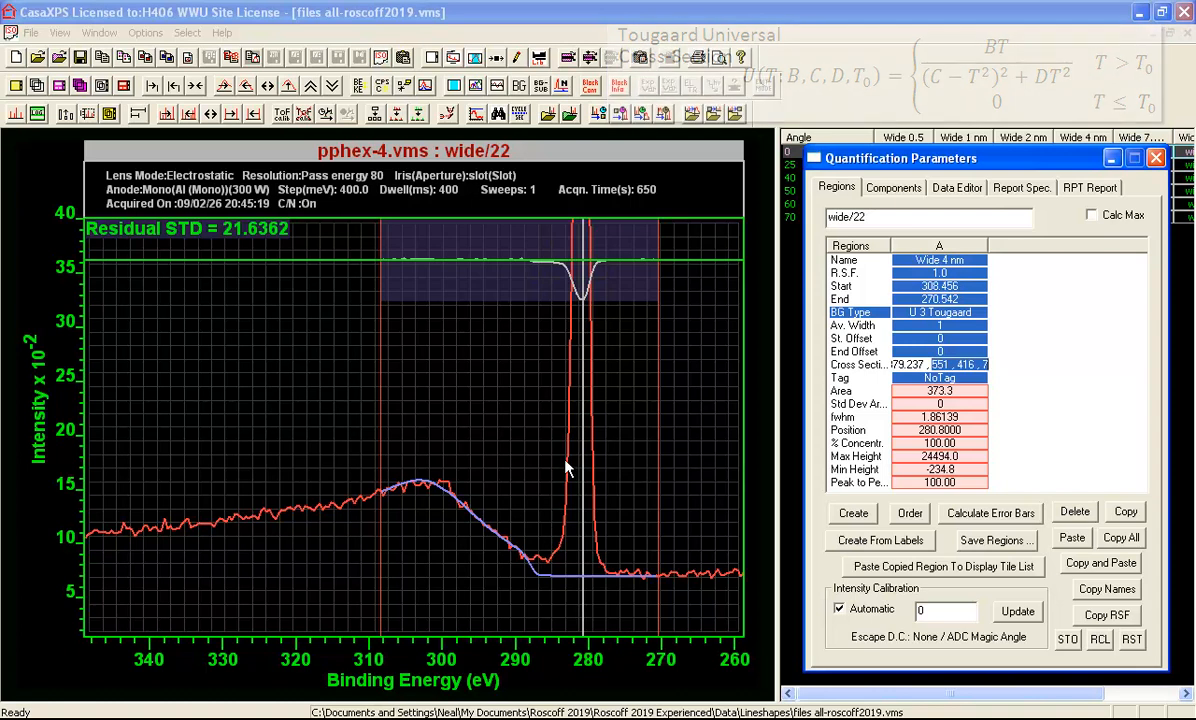
Create a component with line shape LA(1.3,1.53,243) and fit it to the peak
click(880, 188)
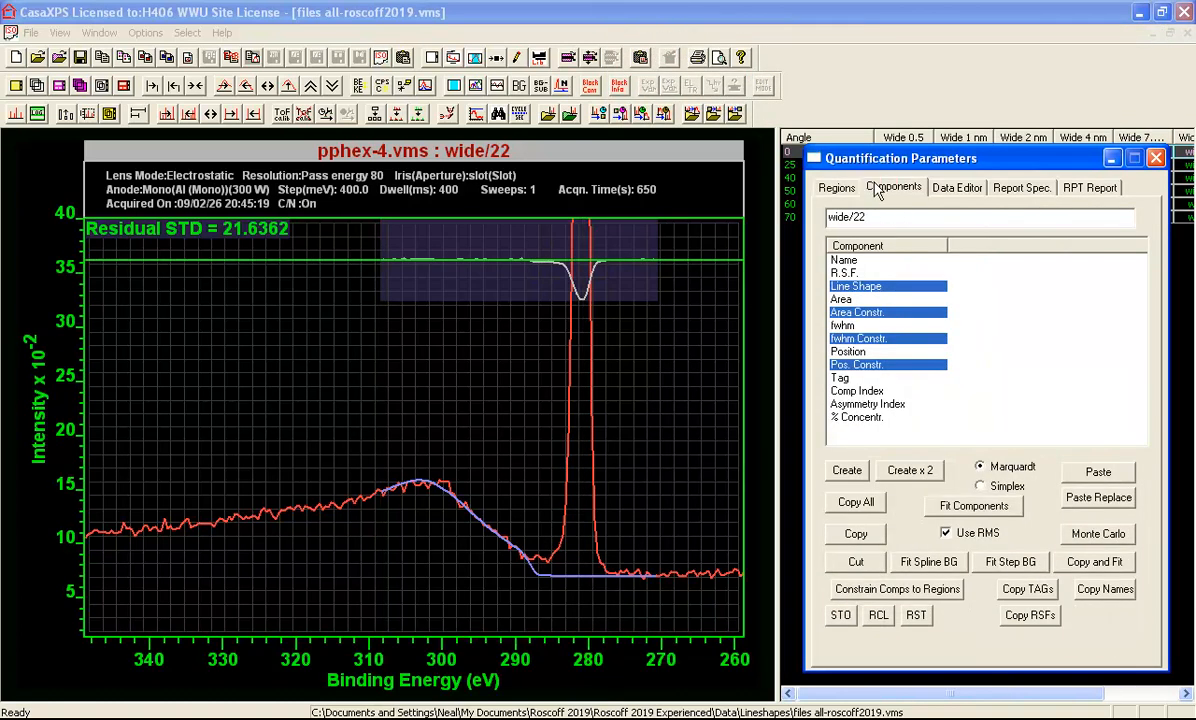
click(846, 471)
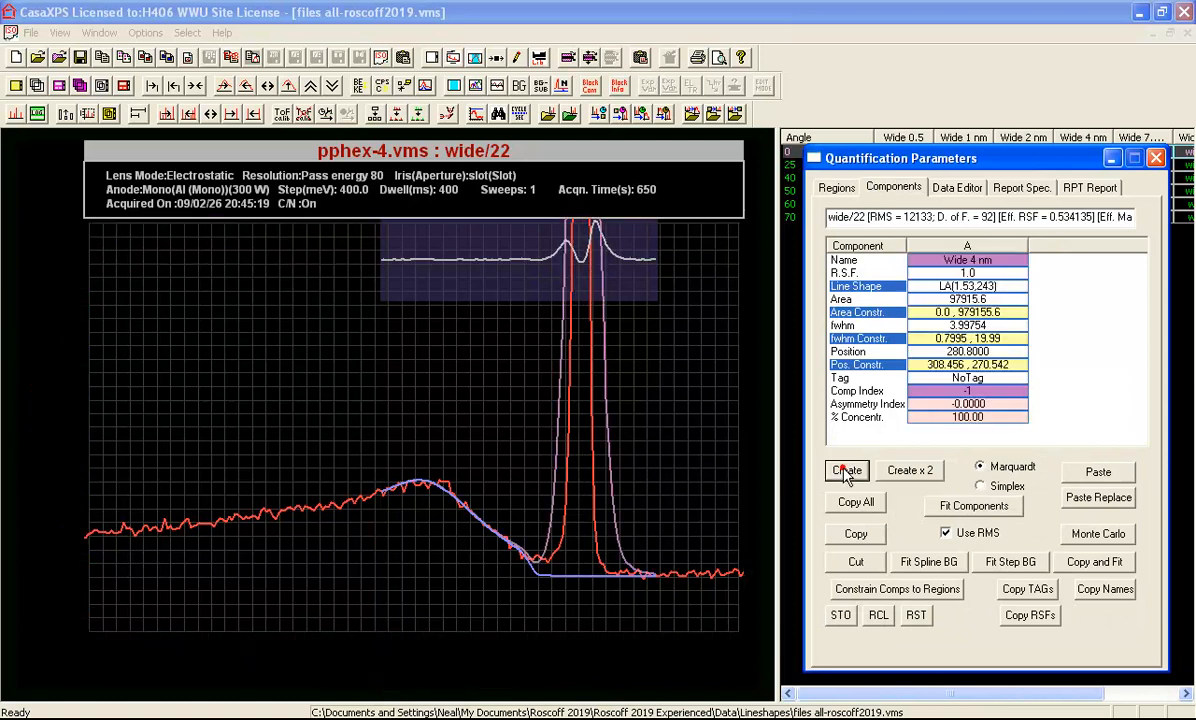
click(960, 286)
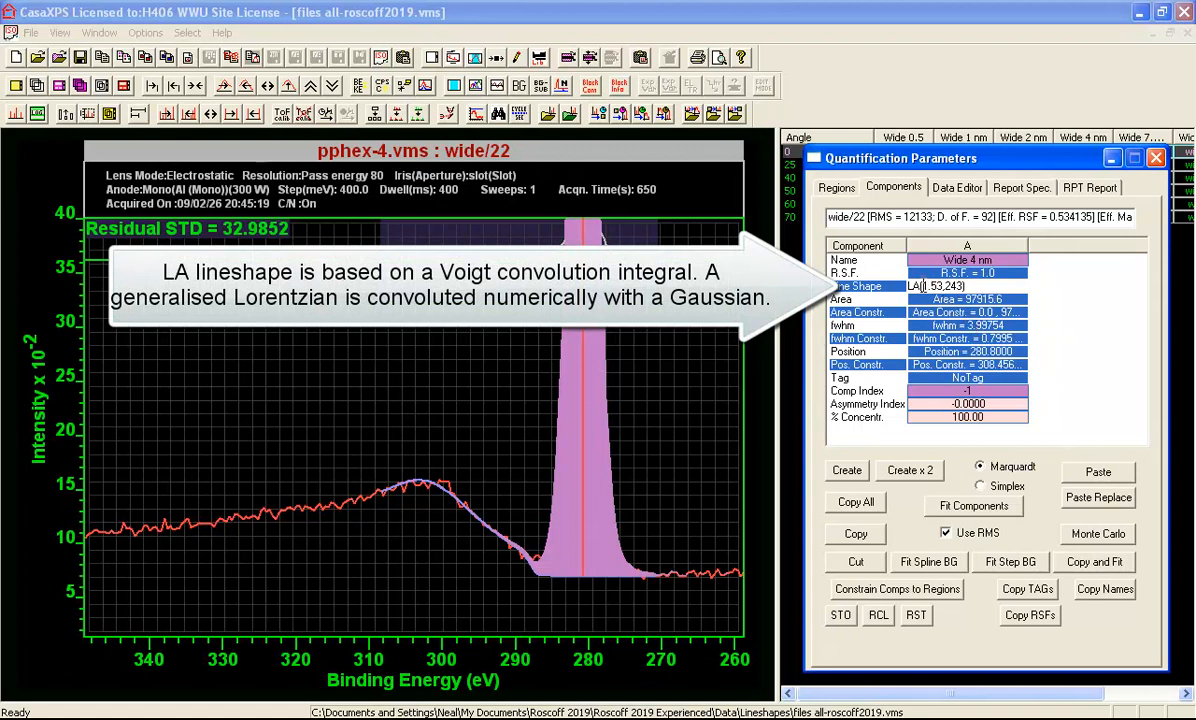
text(1.3,)
key(Return)
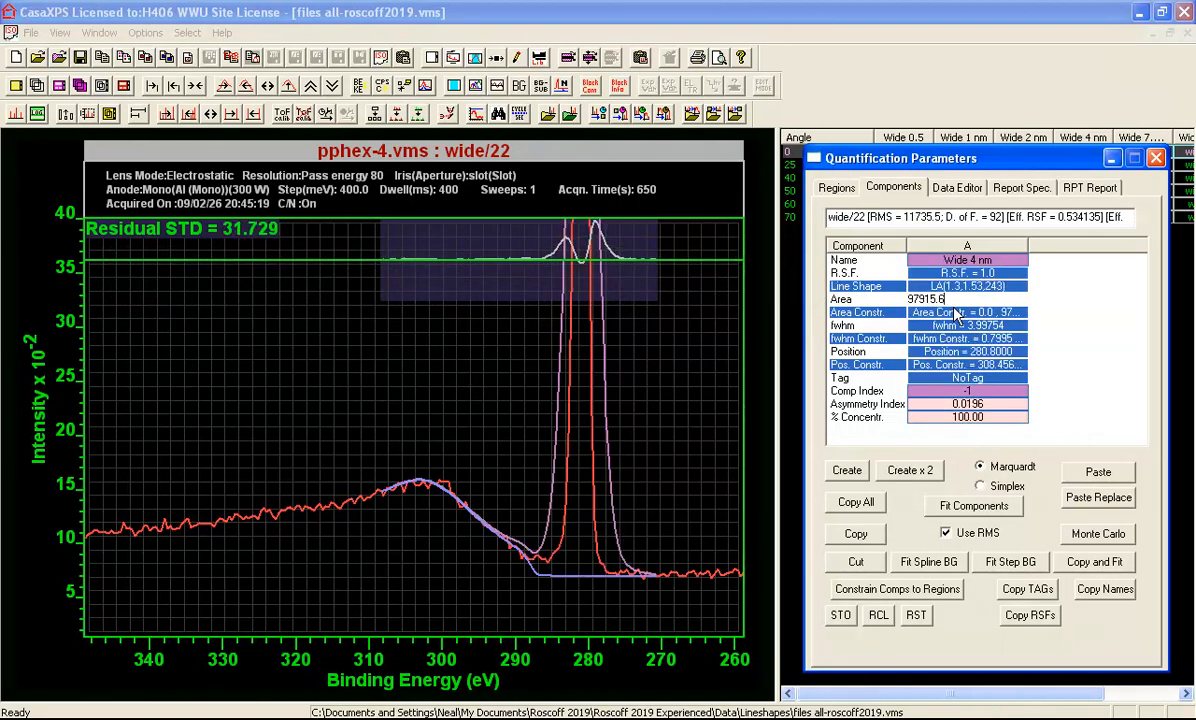
click(950, 507)
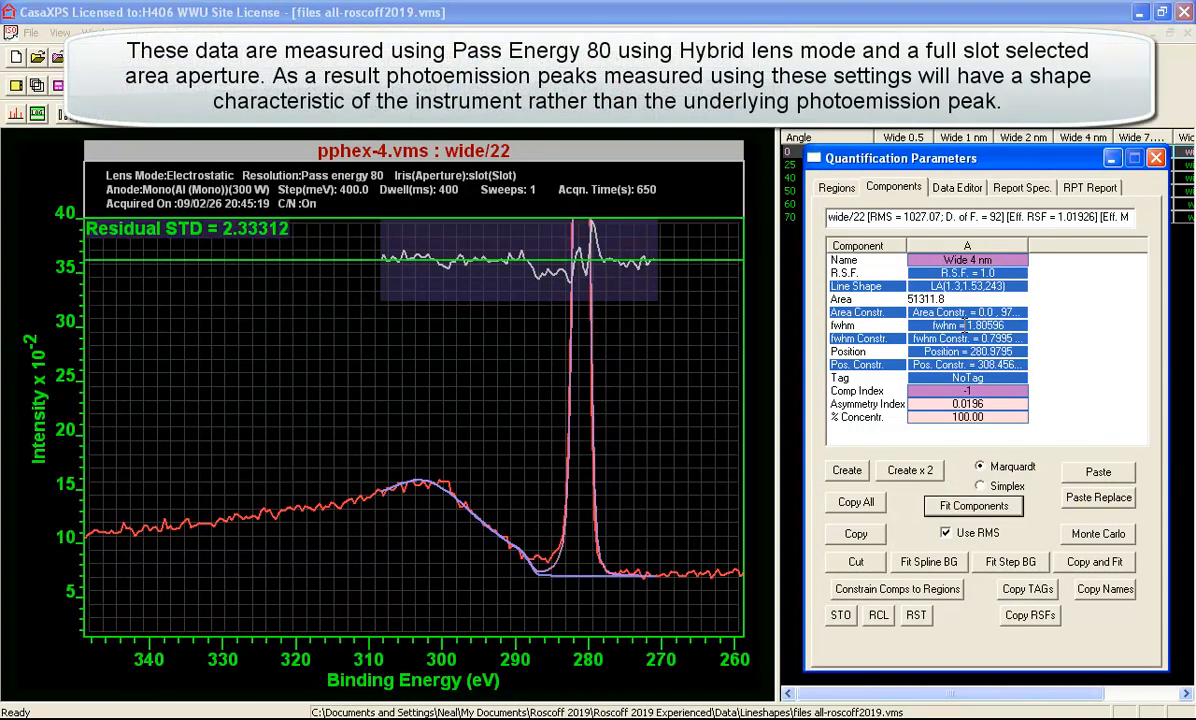
Change the component's line shape to LA(1.1,1.53,243) and refit it
click(922, 286)
drag(936, 286, 931, 286)
text(1)
key(Return)
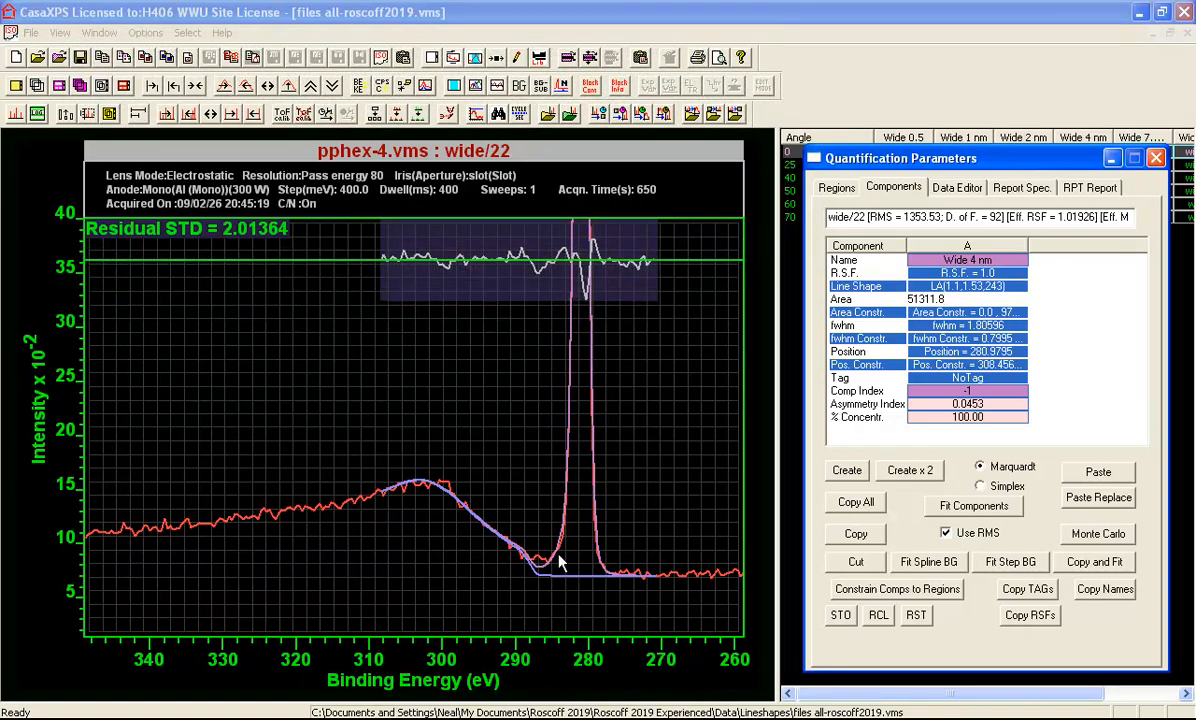
click(973, 507)
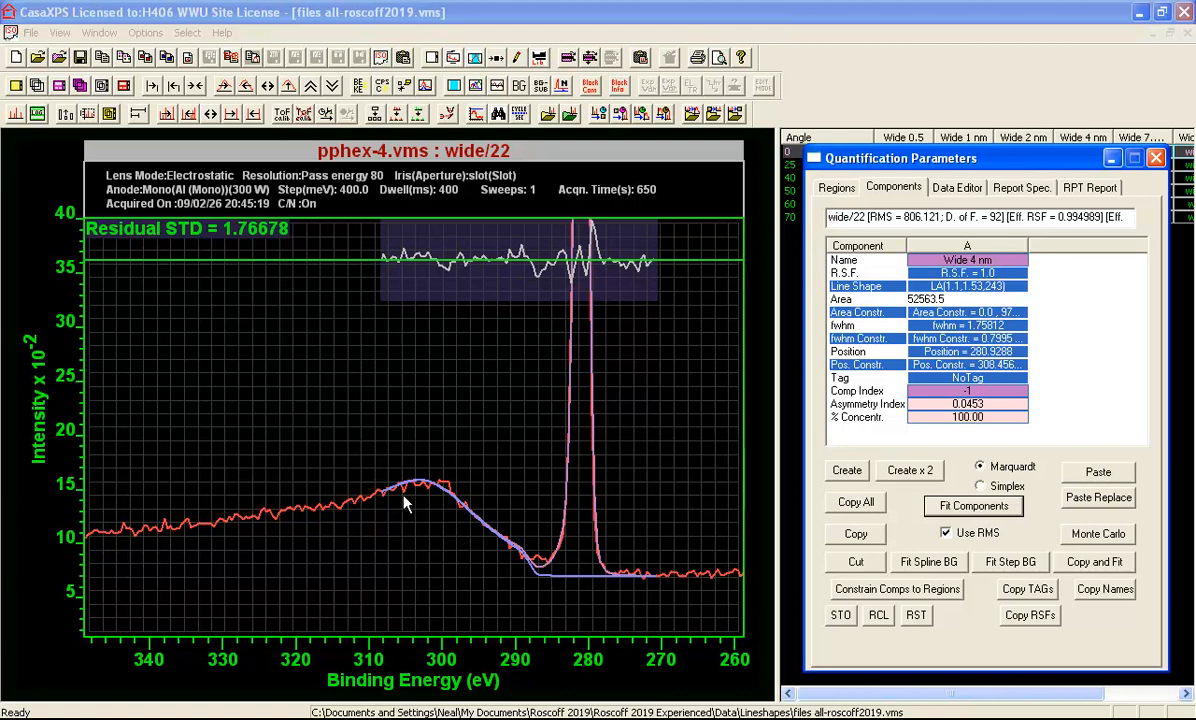
Change the component's line shape to LA(1.1,1.53,273) and refit it
click(986, 286)
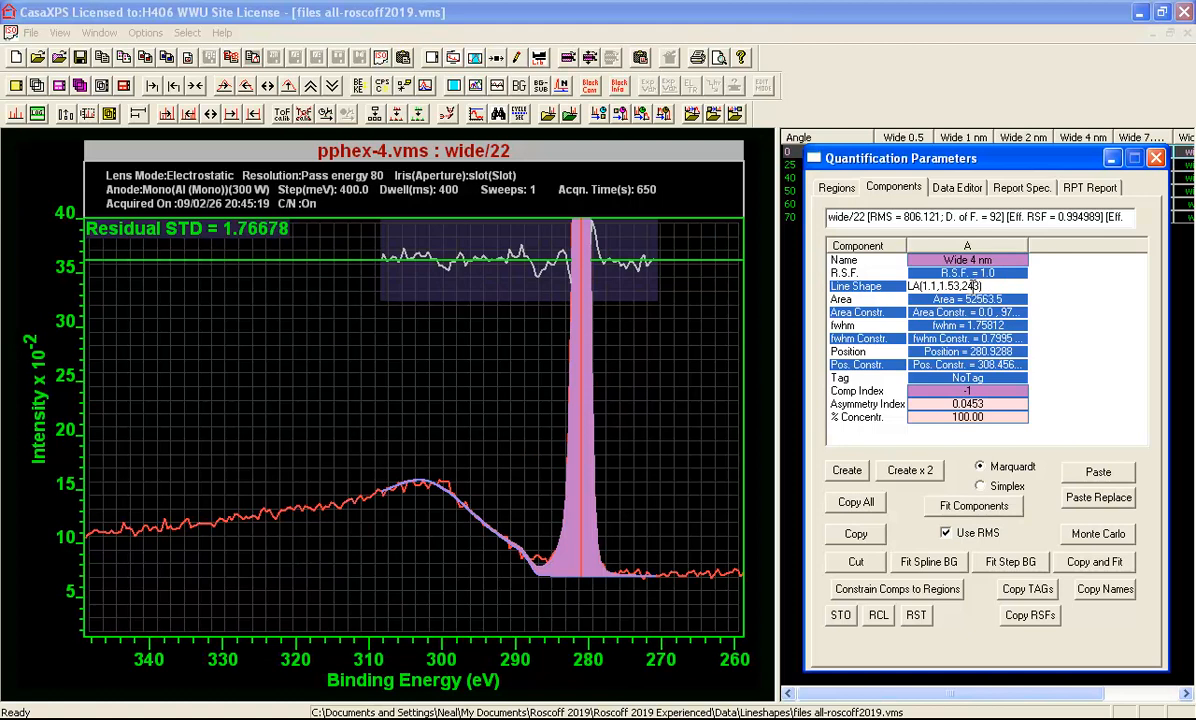
key(BackSpace)
text(7)
click(978, 301)
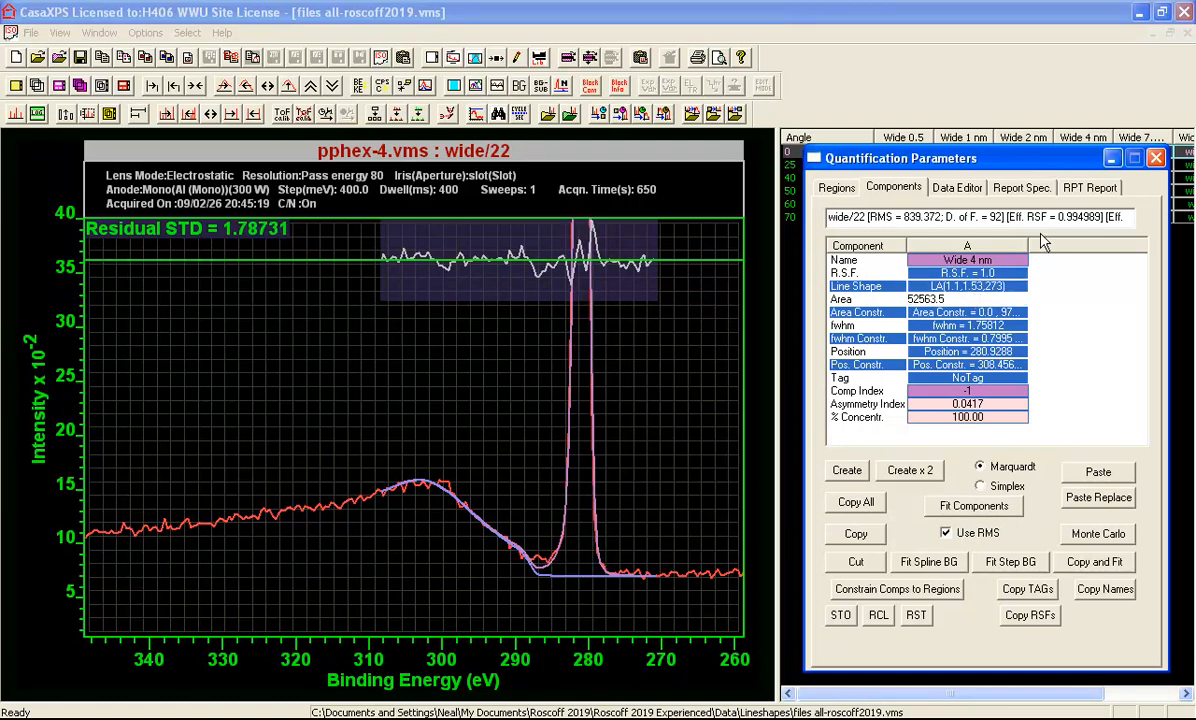
click(975, 505)
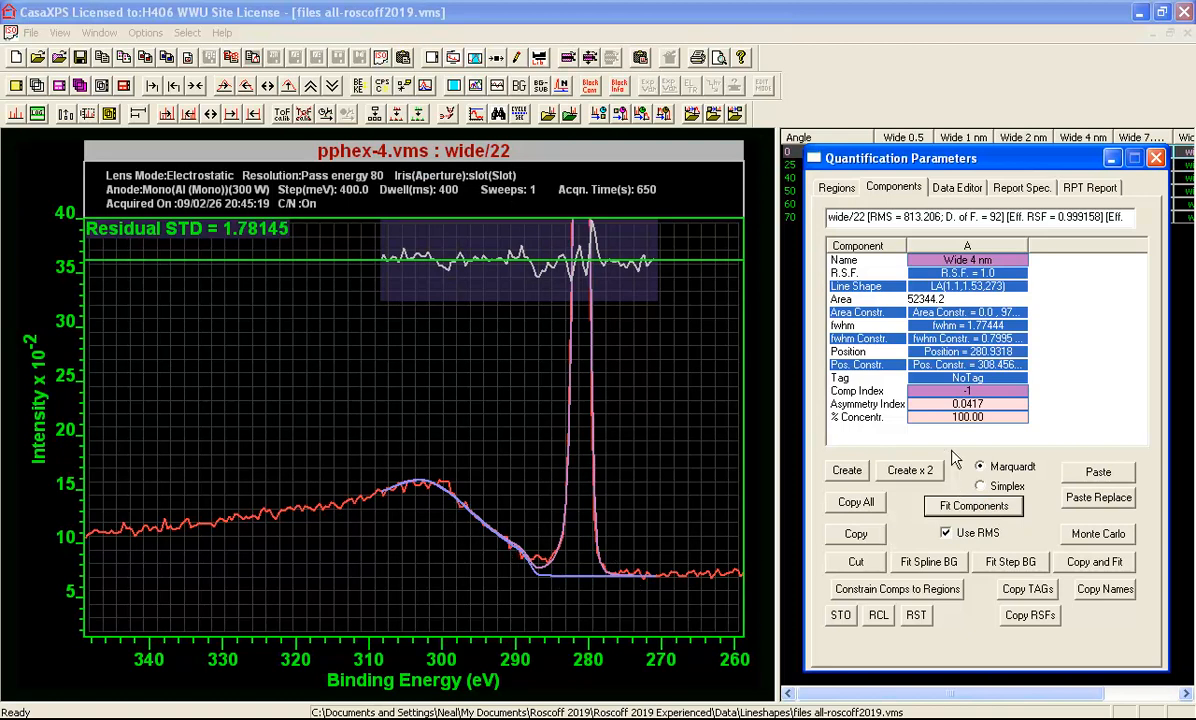
Rename the fitted component as C 1s
click(966, 298)
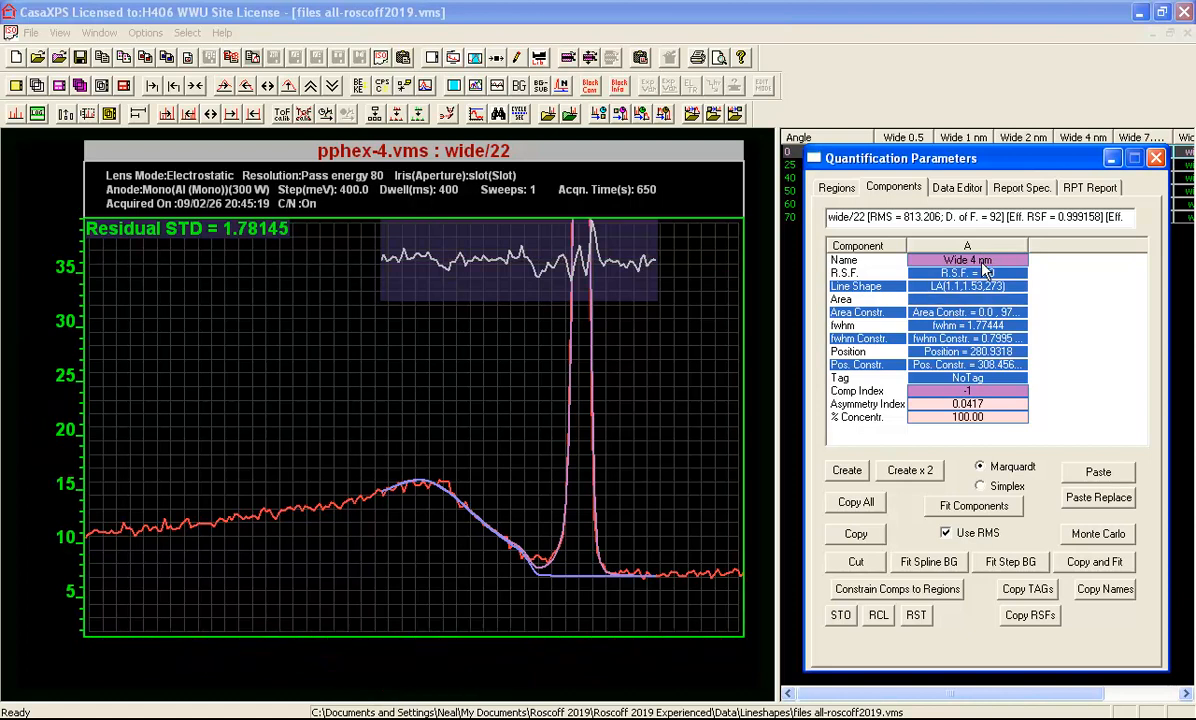
click(959, 256)
text(C 1s)
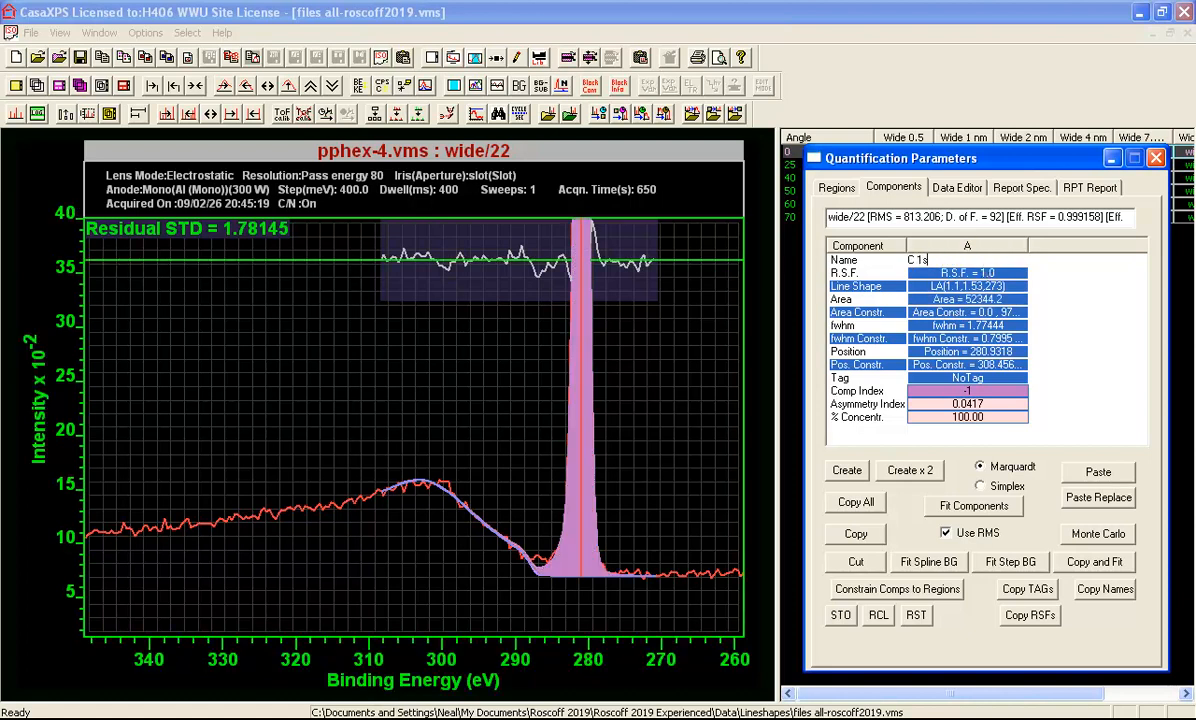
key(Return)
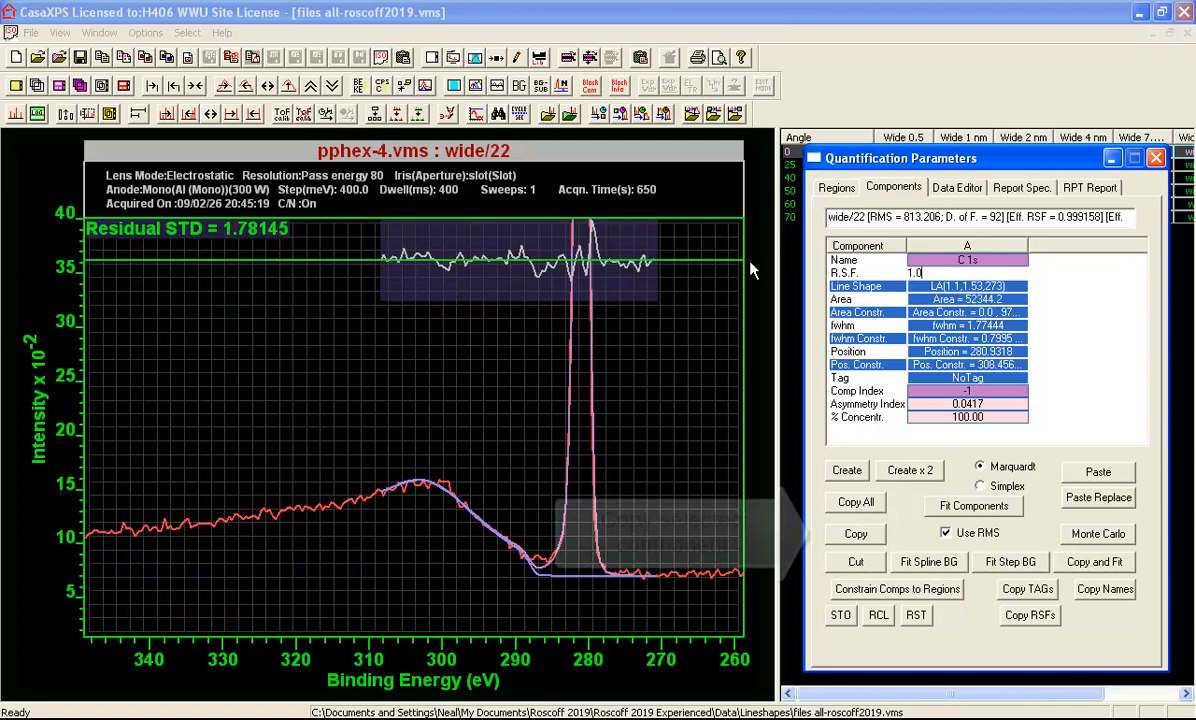
Duplicate the C 1s component and set the copy's line shape to TB(551,416,7,1)LA(1.1,1.53,273)
click(858, 534)
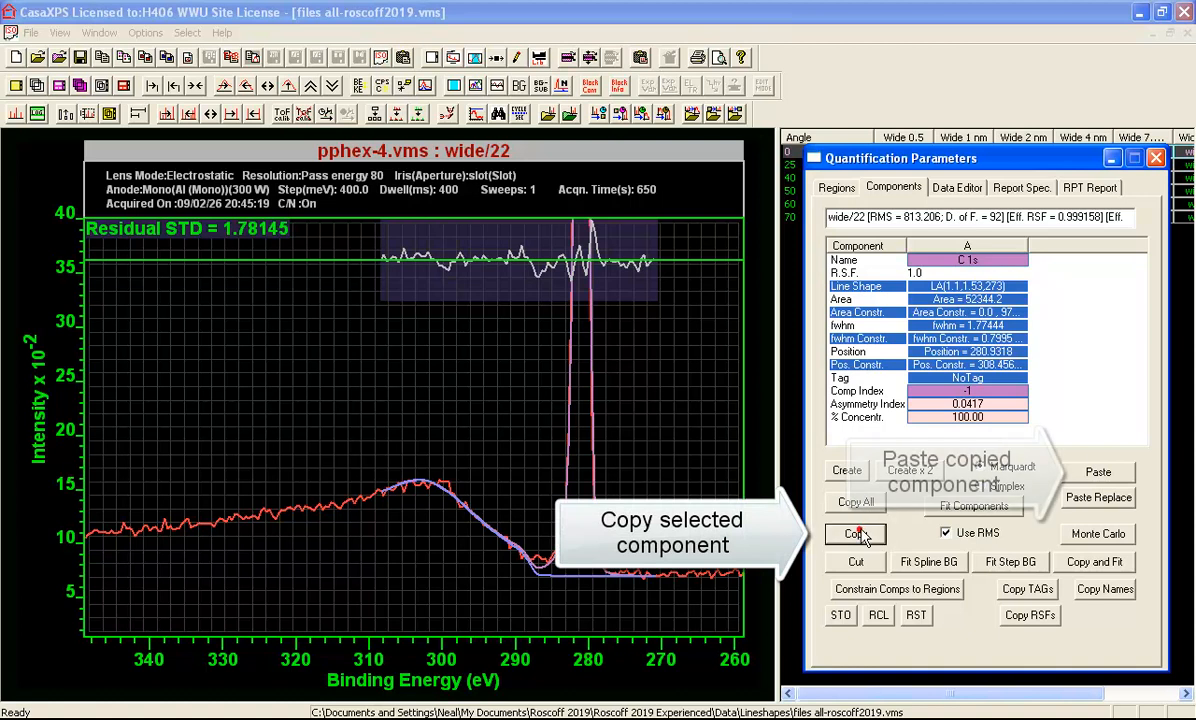
click(1097, 470)
click(990, 288)
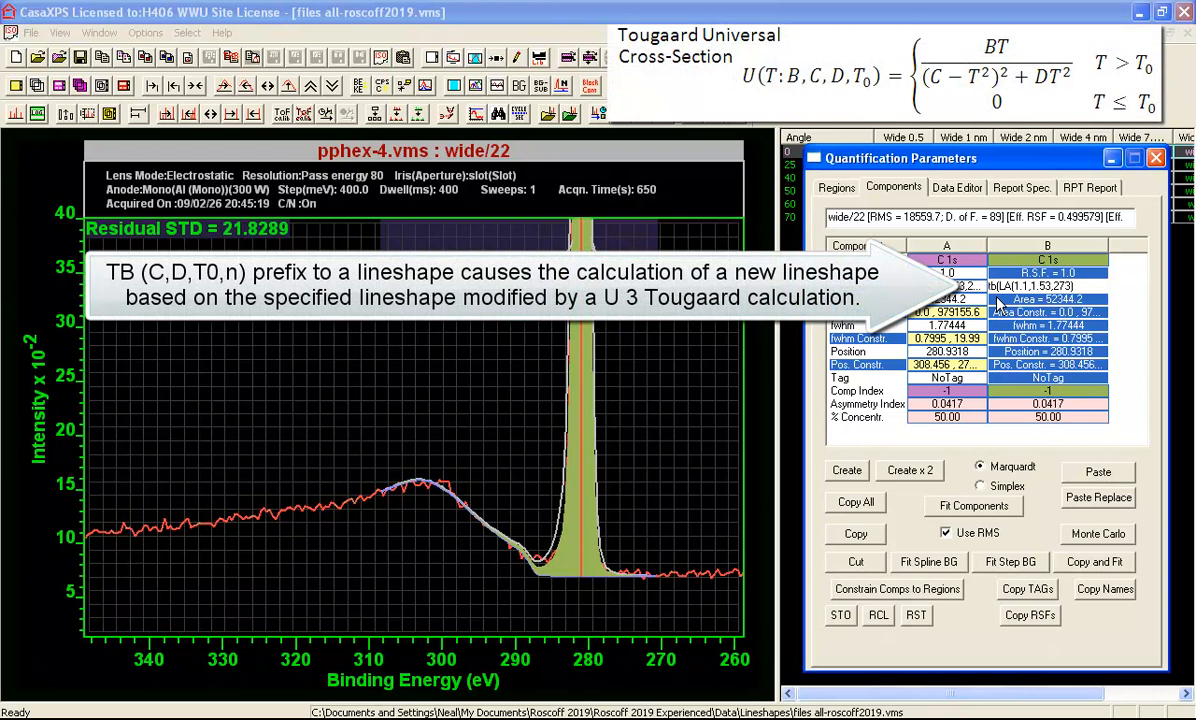
text(551 , 416 , 7)
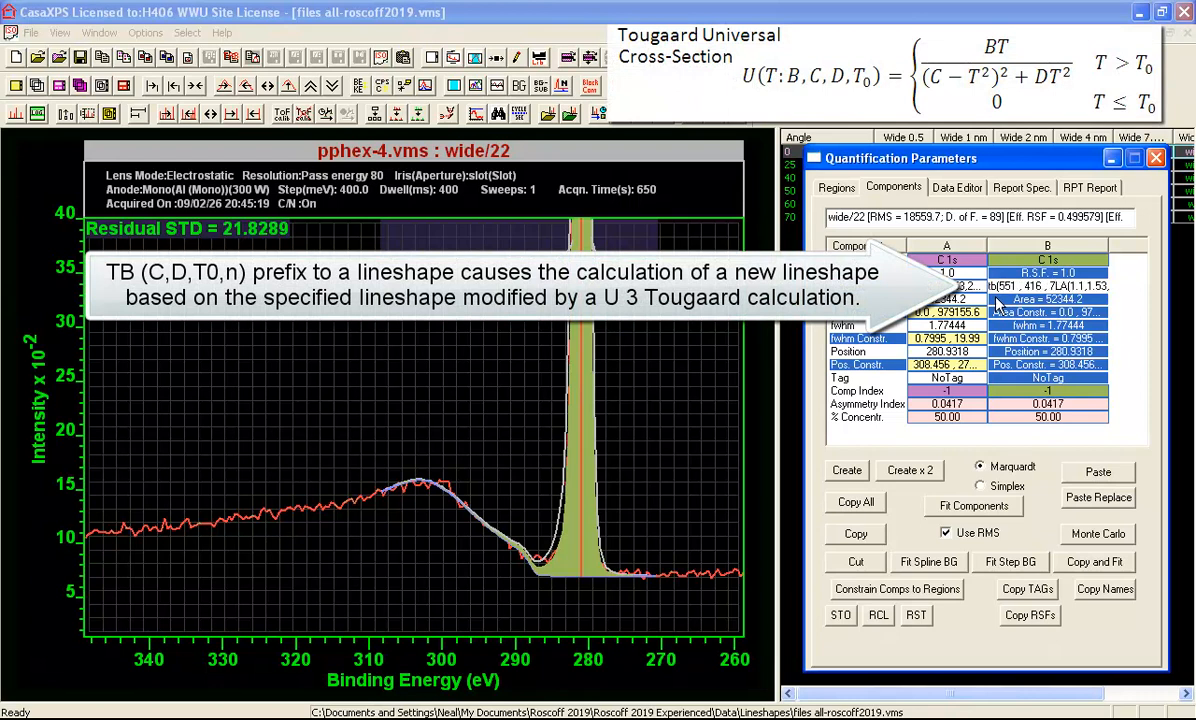
text(,1)
key(Return)
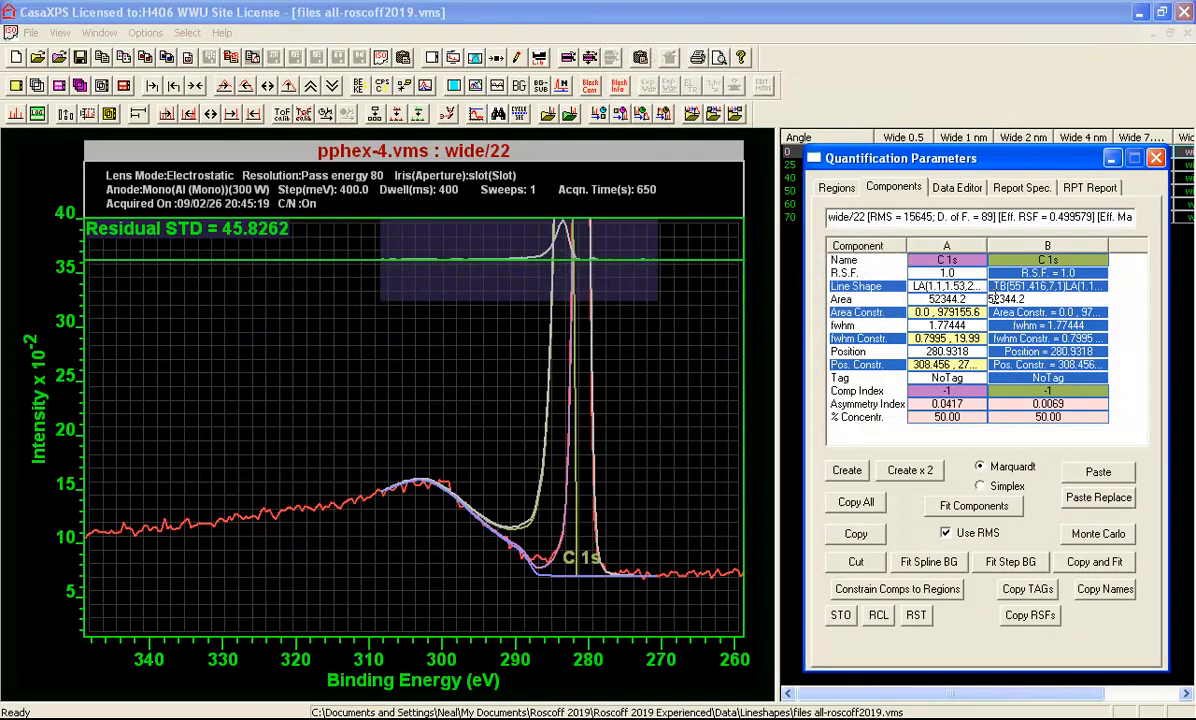
Set the FWHM of the duplicated component in column B to 12
click(1030, 339)
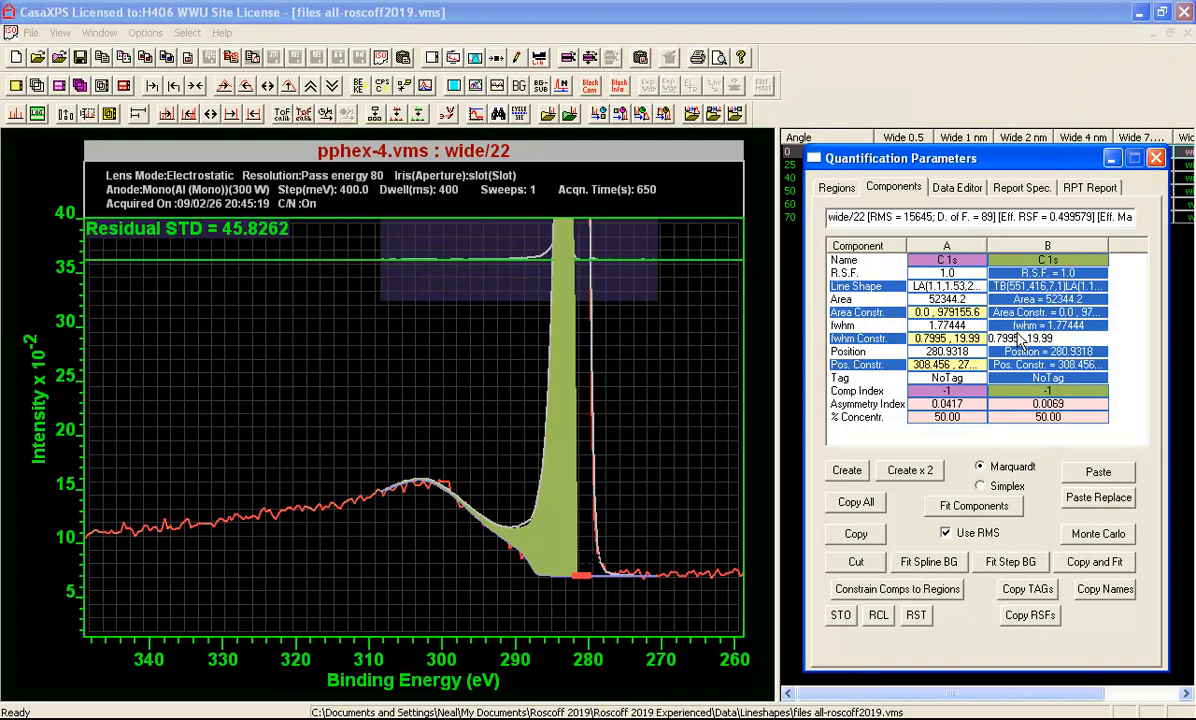
click(1057, 322)
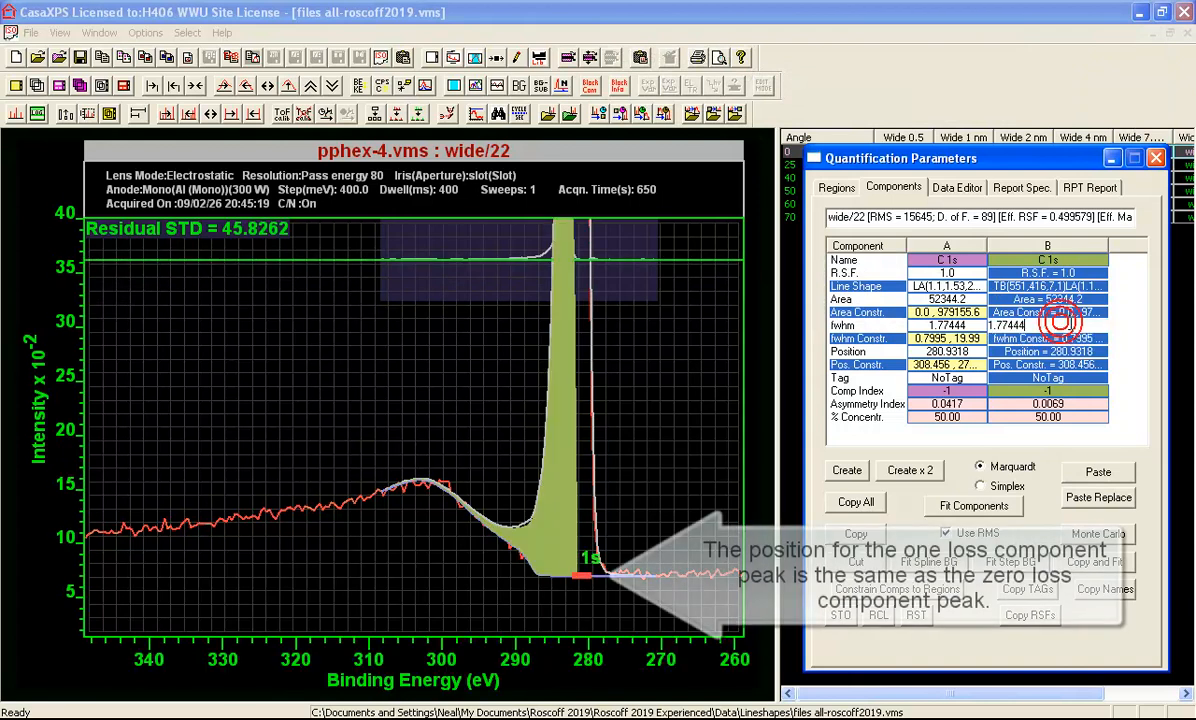
drag(1056, 322, 944, 312)
text(12)
key(Return)
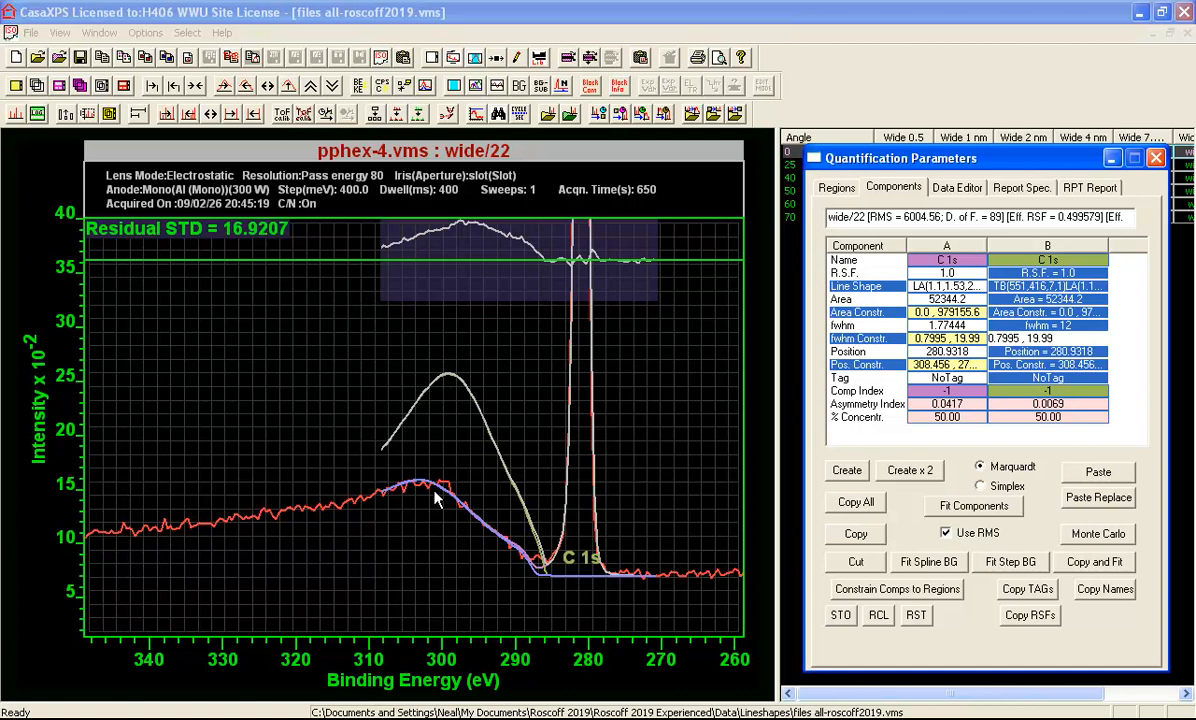
Constrain the position of the column B component to that of component A with zero offset
click(1057, 366)
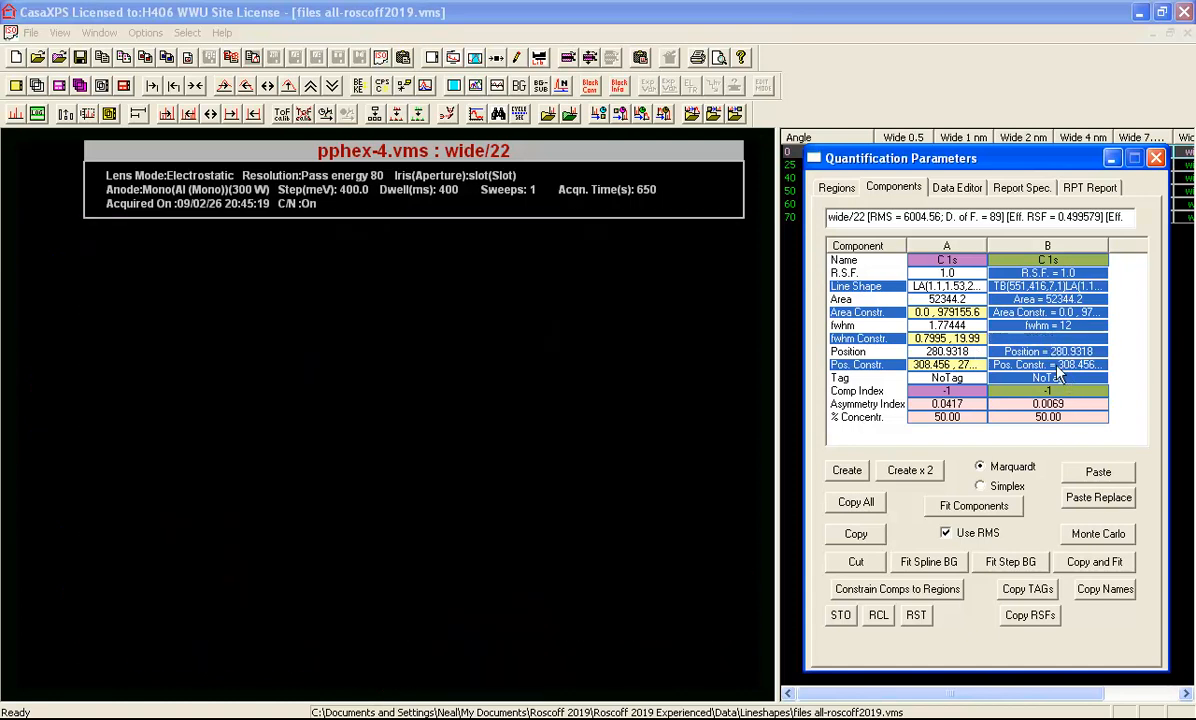
drag(1074, 365, 903, 351)
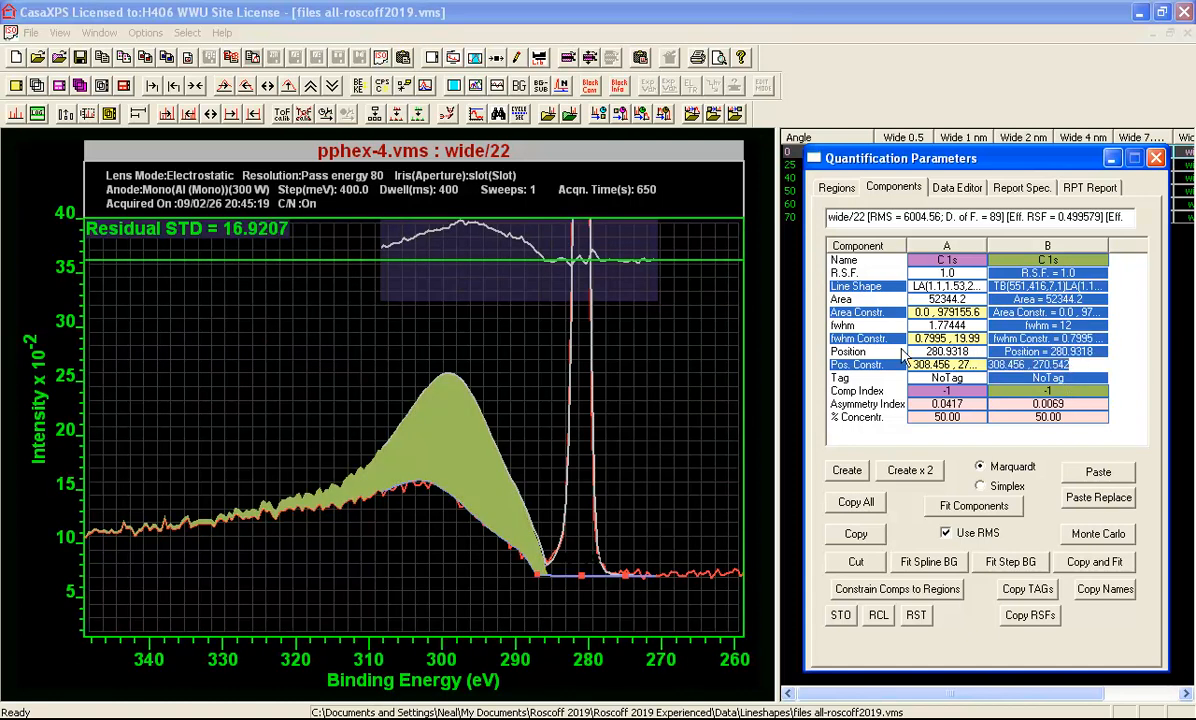
text(A)
key(Return)
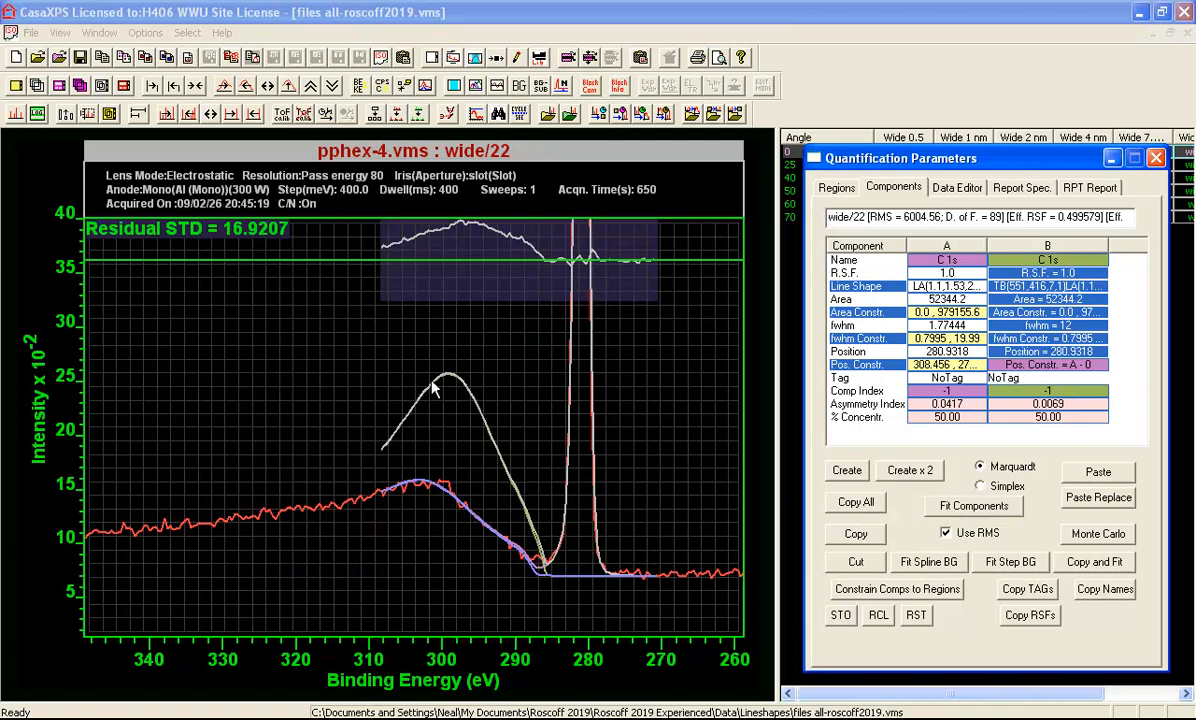
Change the Wide 4 nm region's background type to Min Limits
click(836, 187)
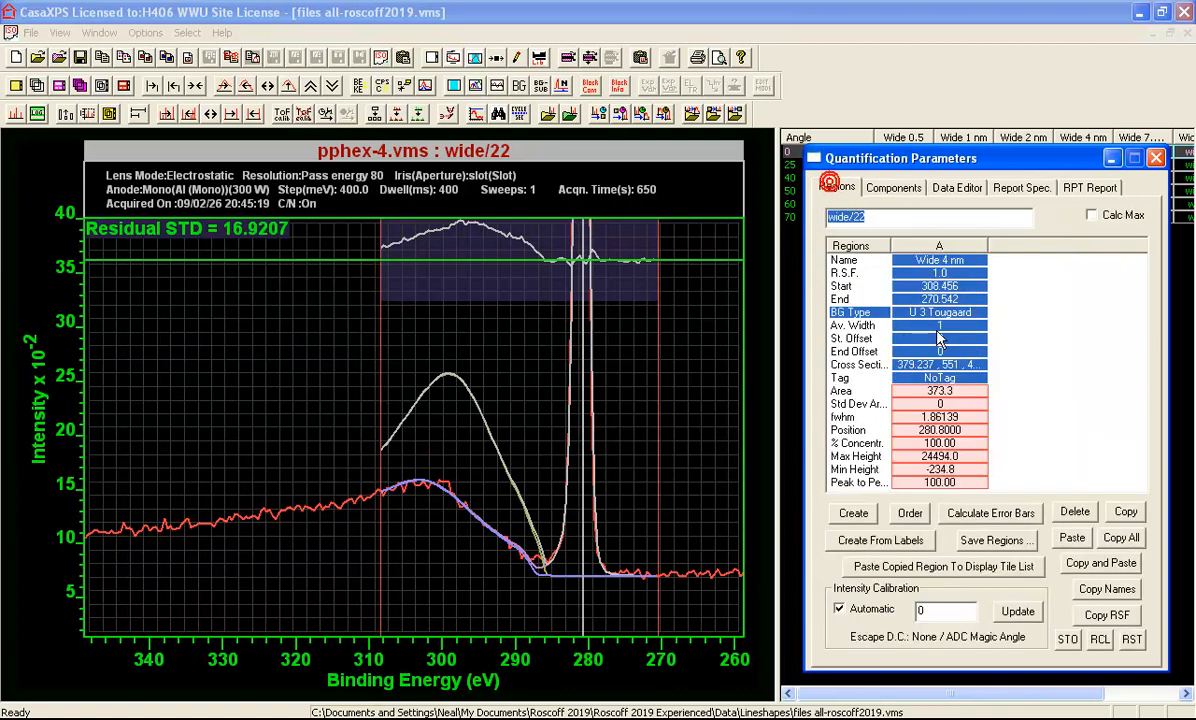
click(868, 310)
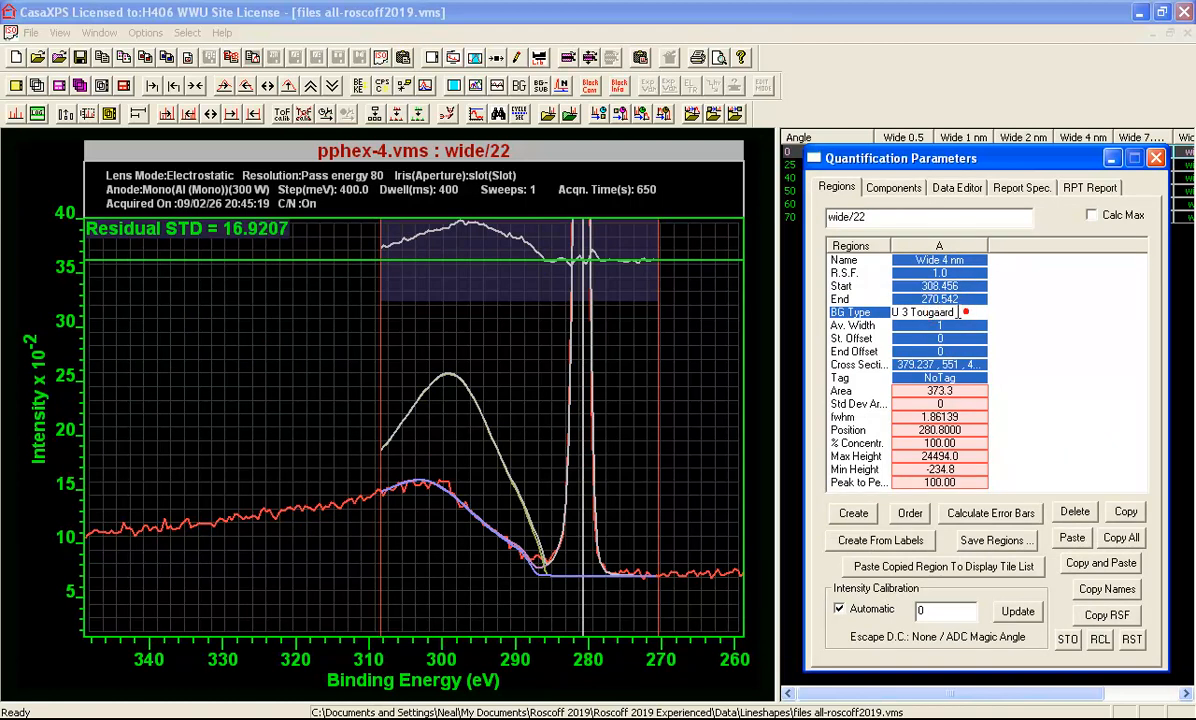
text(ml)
key(Return)
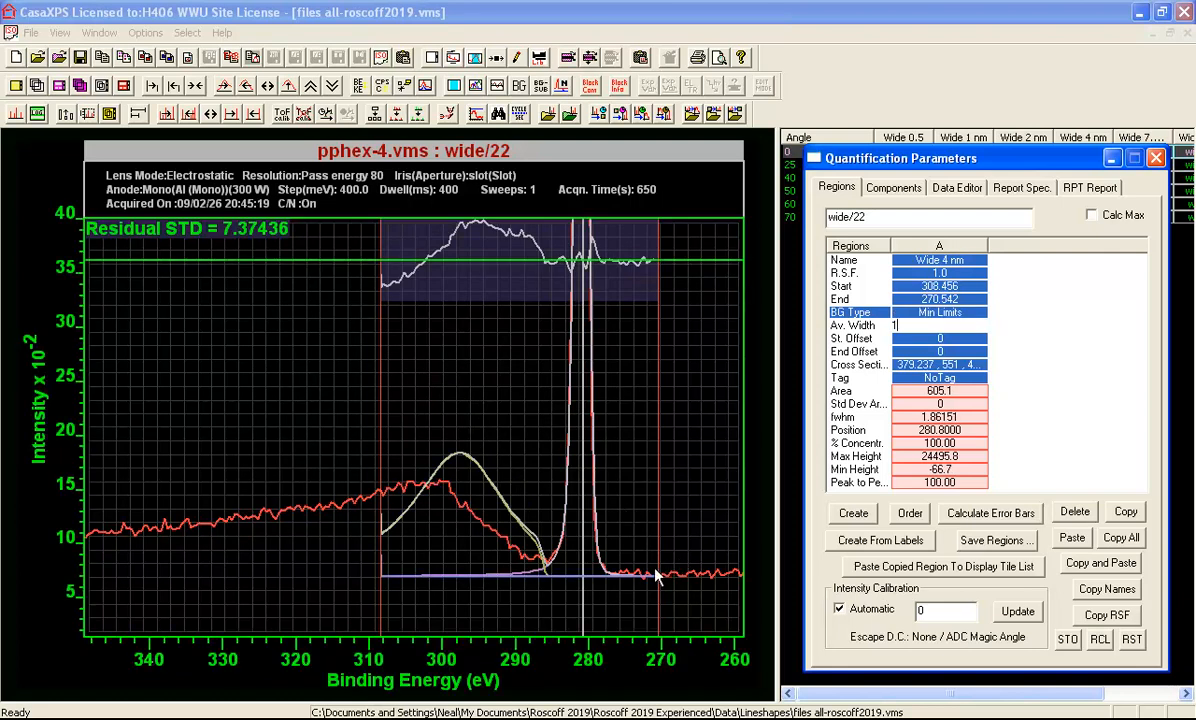
Fit both components over the new background and highlight the fitted column B loss component in the plot
click(893, 187)
click(955, 505)
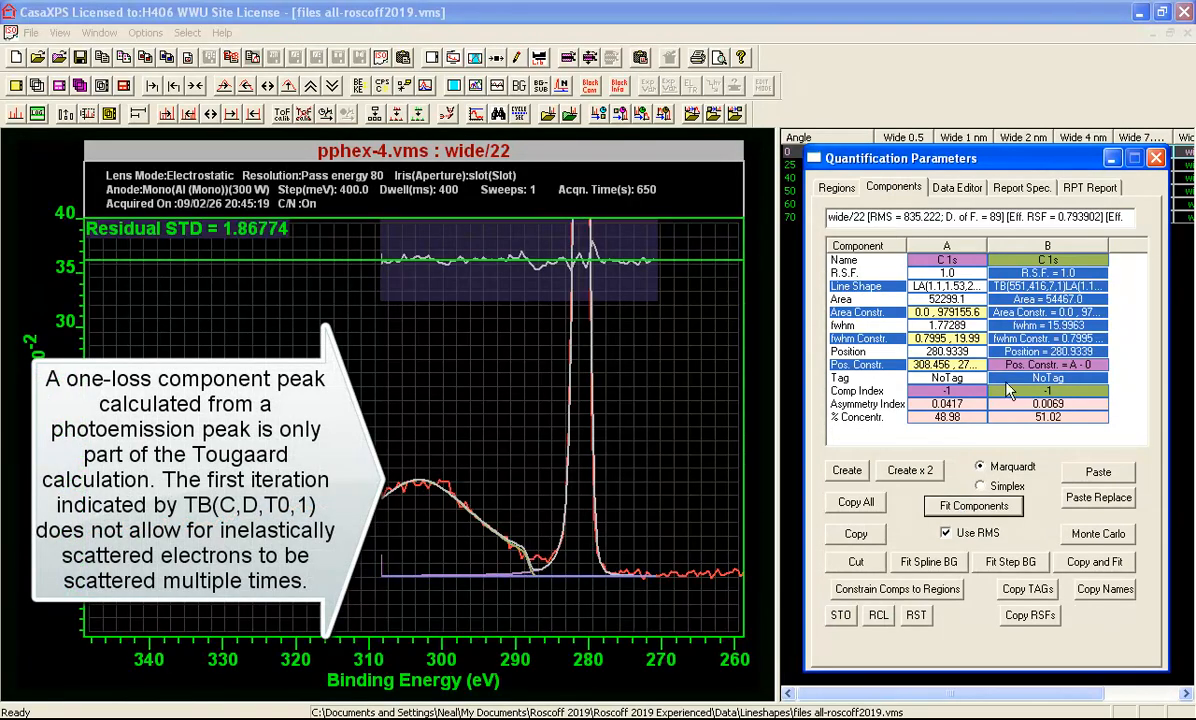
click(1005, 325)
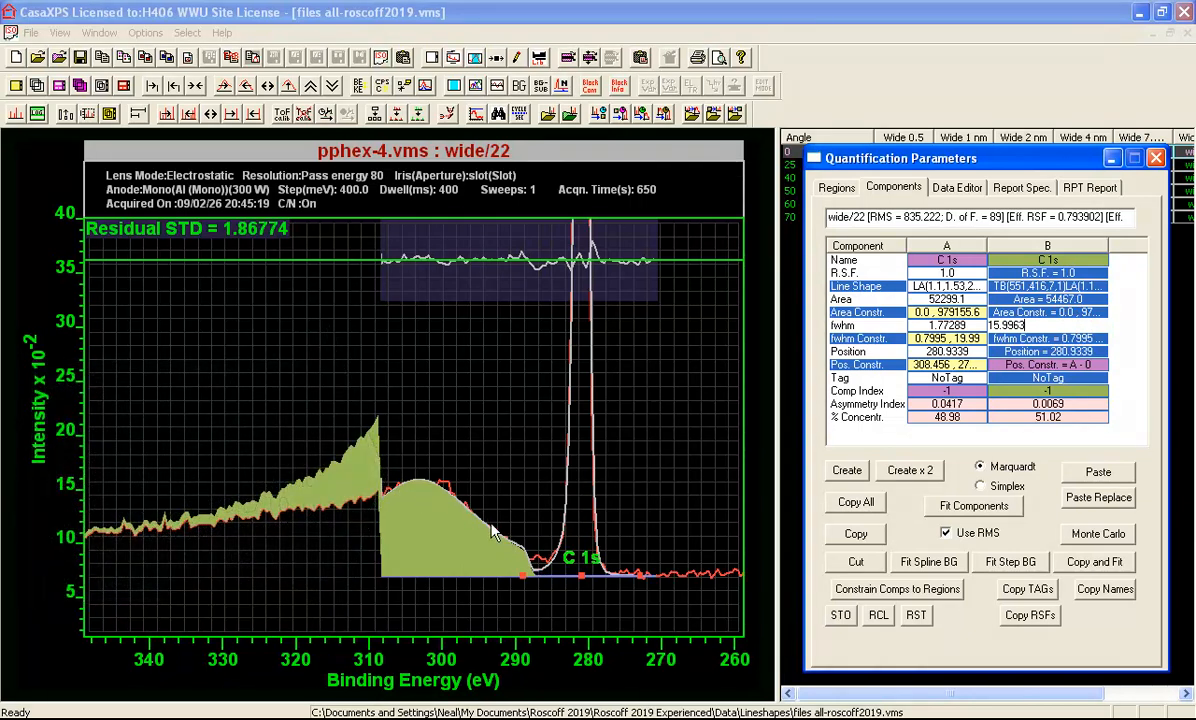
Extend the Wide 4 nm region's start to about 332 eV
click(833, 187)
click(385, 376)
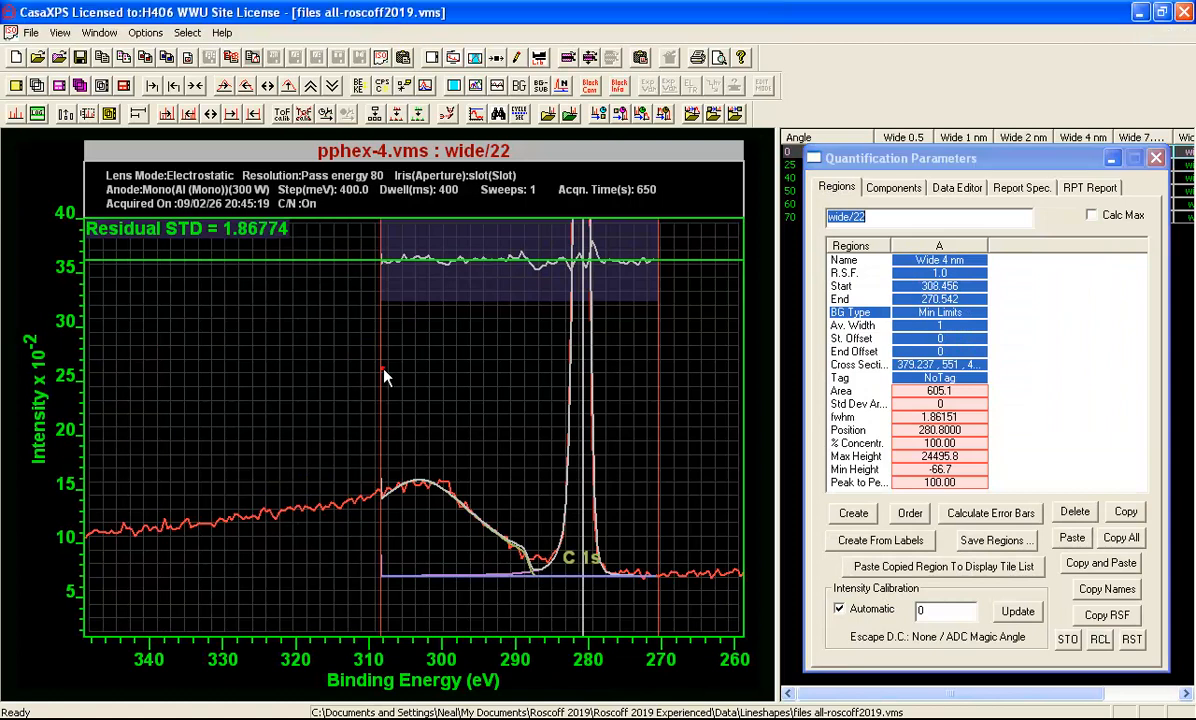
click(275, 377)
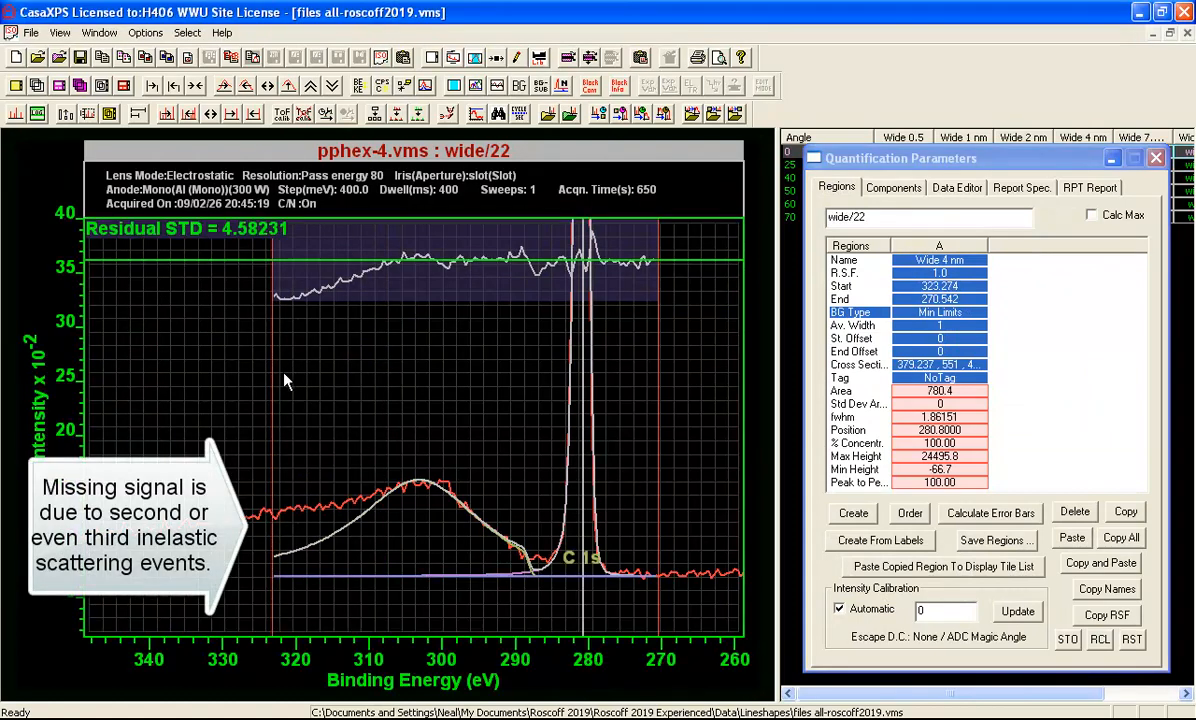
click(210, 383)
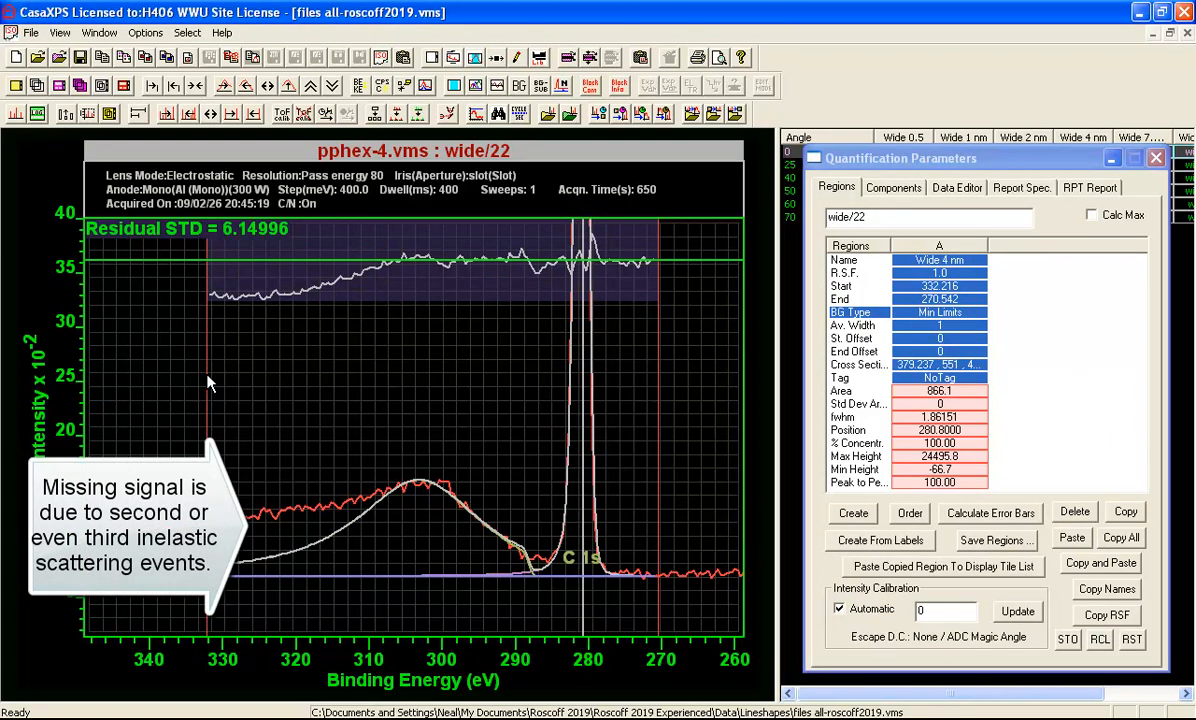
Duplicate the TB-based loss component in column B as a third component
click(890, 188)
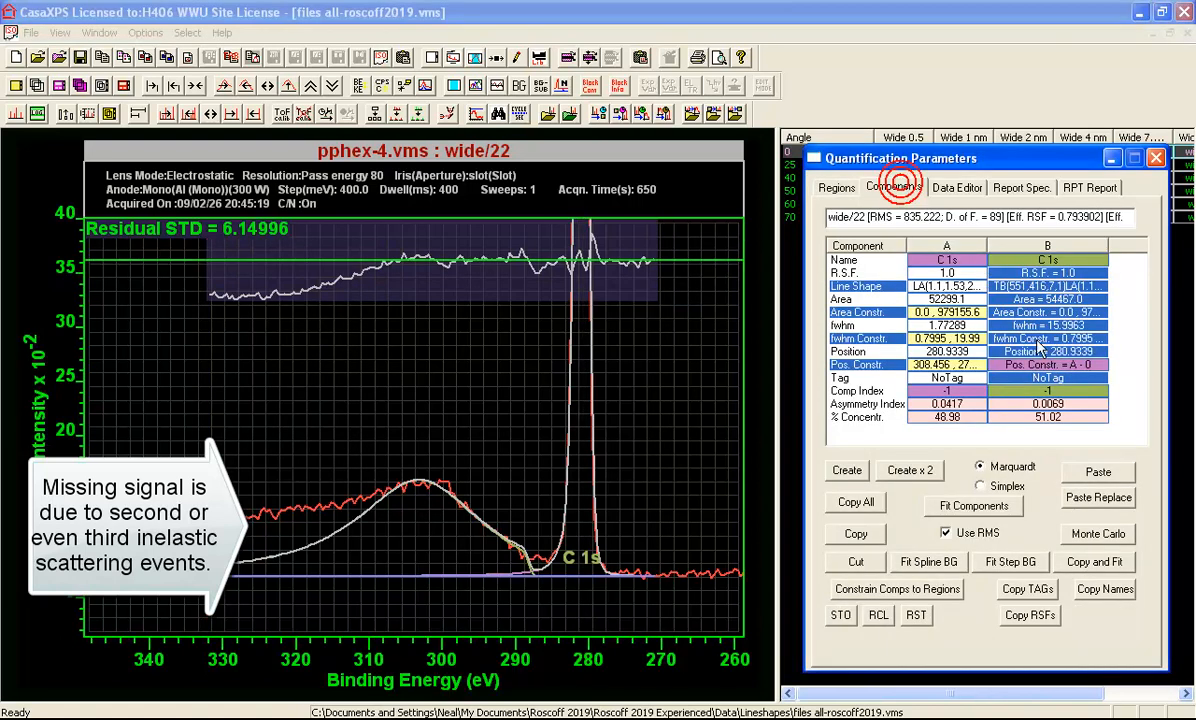
click(1050, 313)
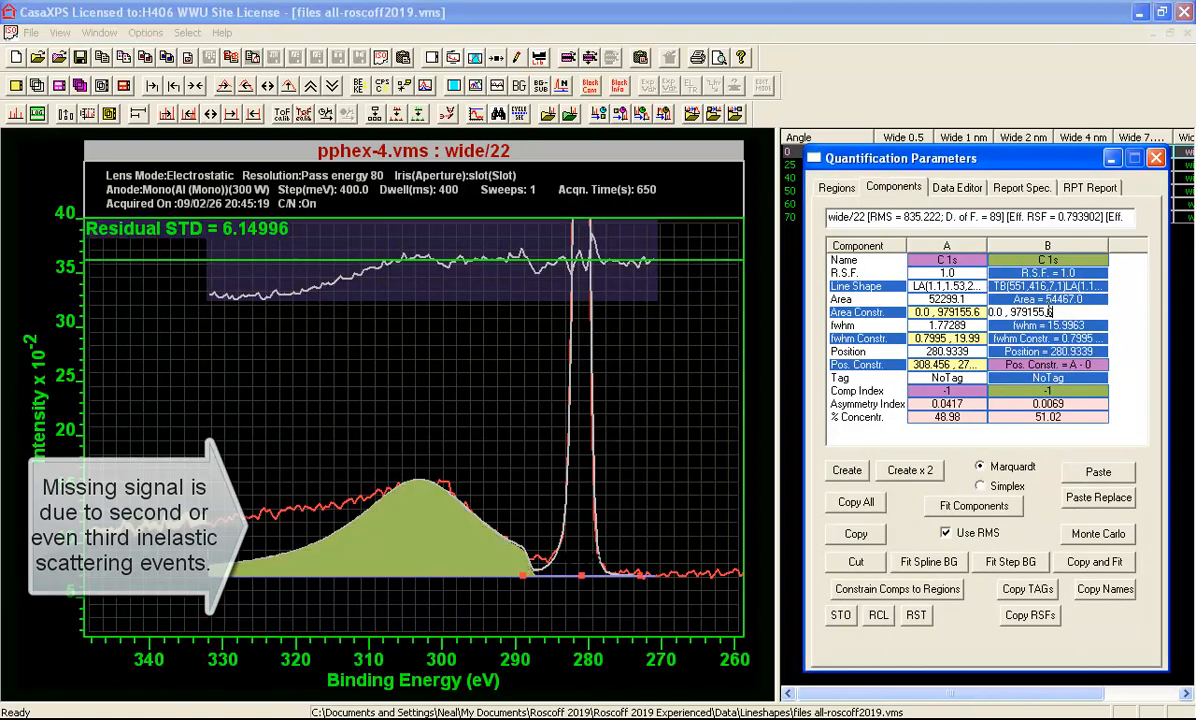
click(855, 534)
click(1098, 471)
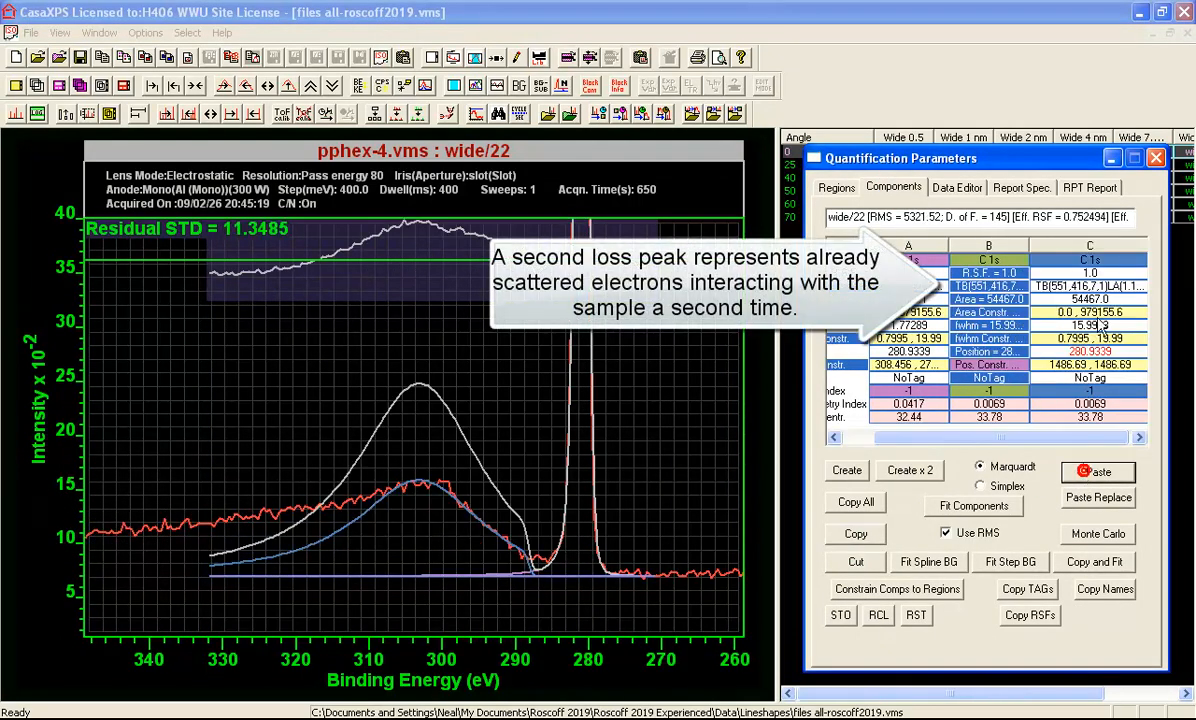
Rename the component in column B as Loss 1 and the one in column C as Loss 2
click(955, 252)
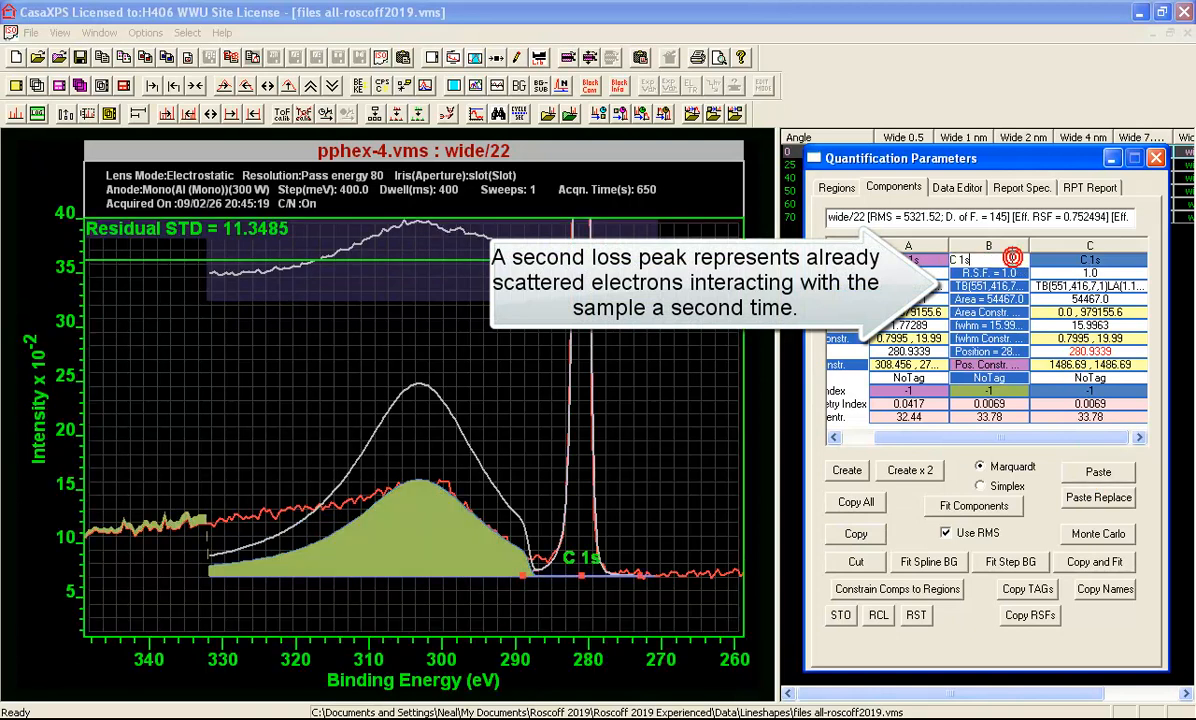
text(Loss 1)
key(Return)
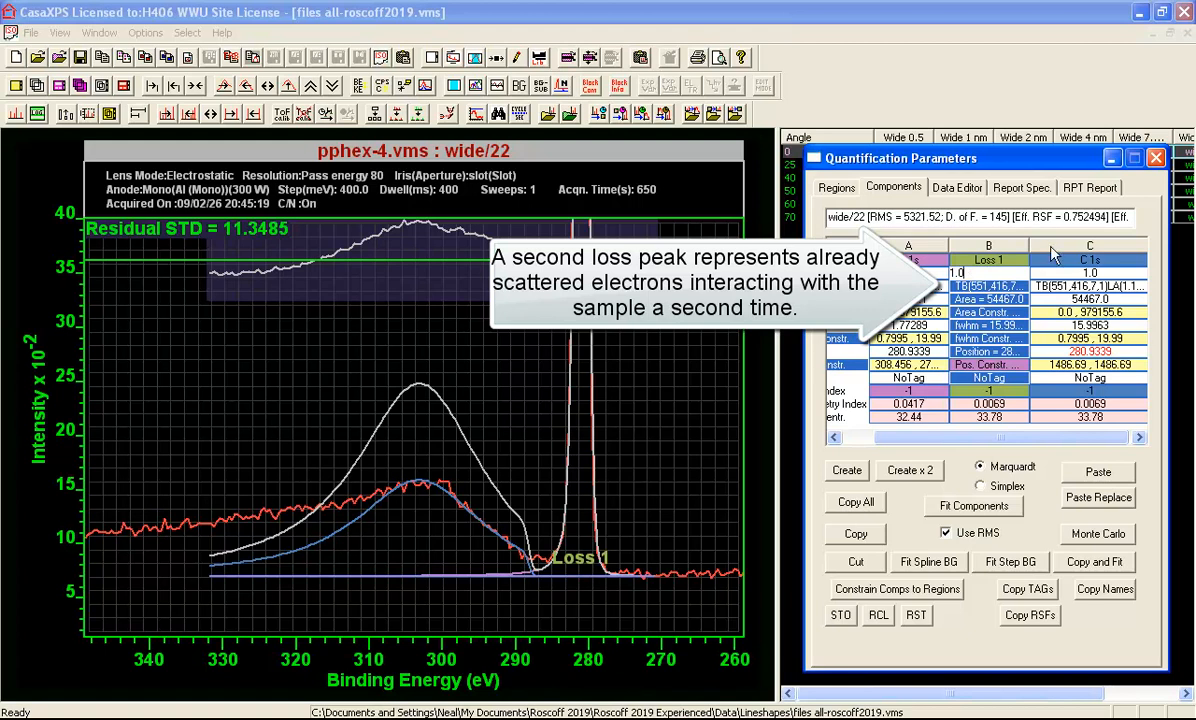
click(1093, 262)
text(Loss 2)
key(Return)
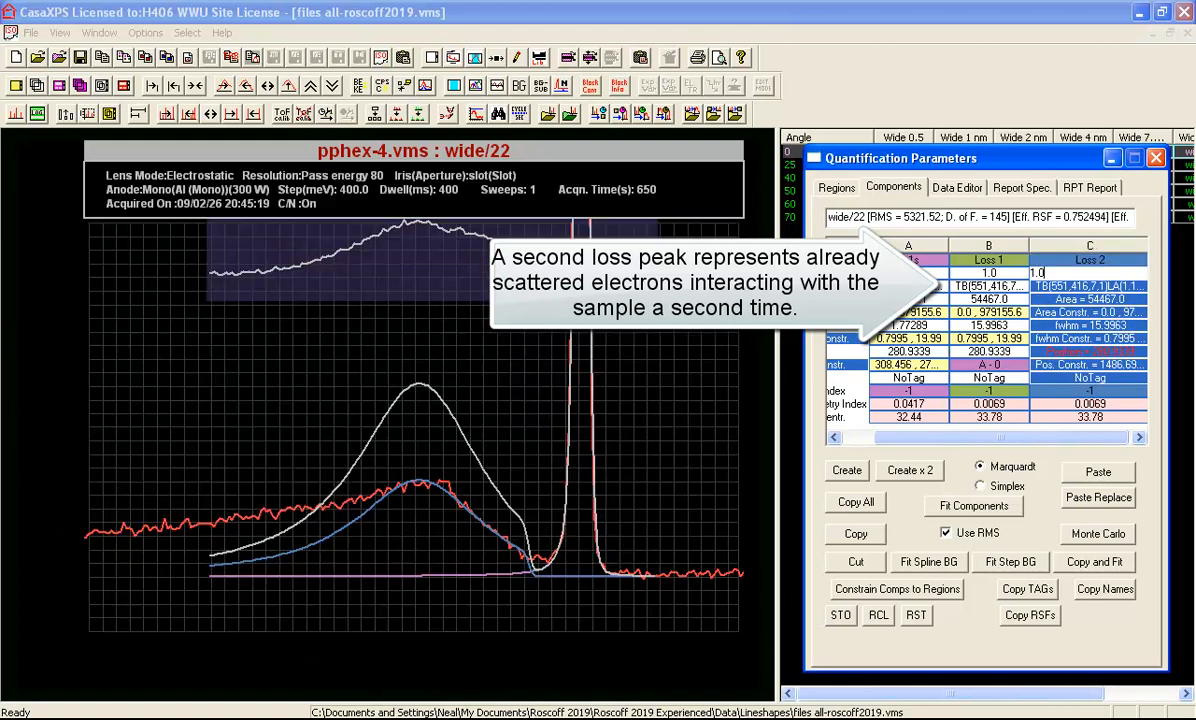
Change the Loss 2 line shape to TB(551,416,7,2)LA(1.1,1.53,273)
click(1068, 286)
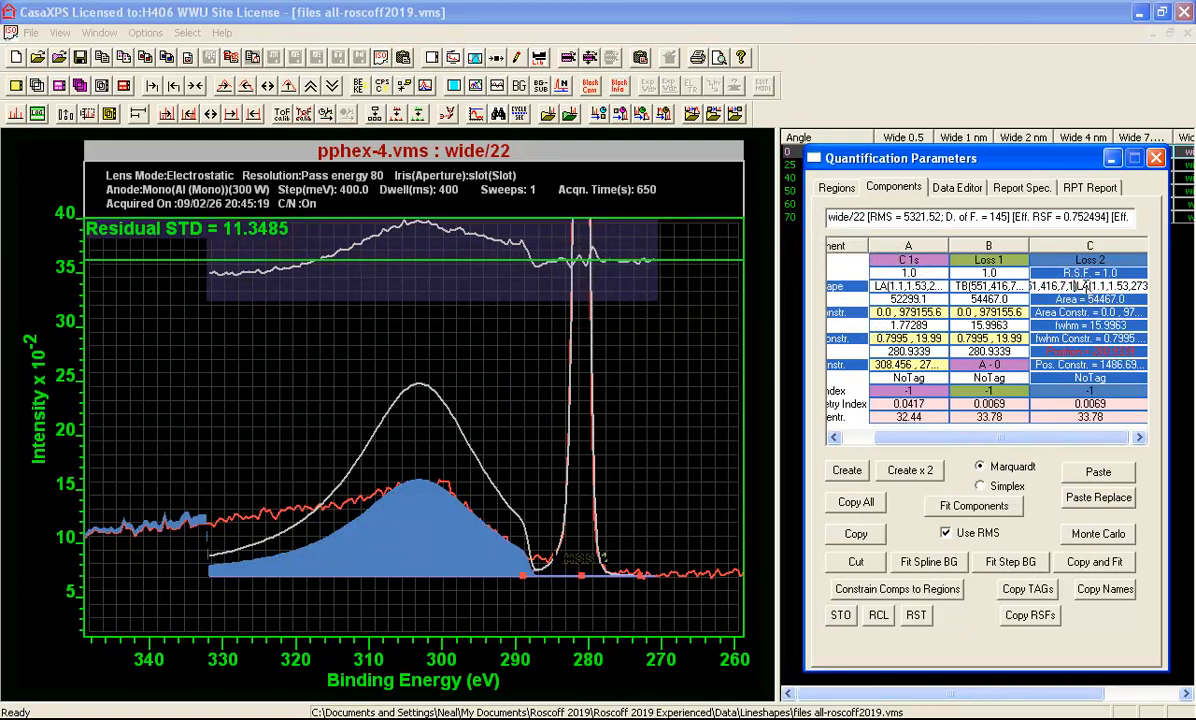
key(BackSpace)
text(2)
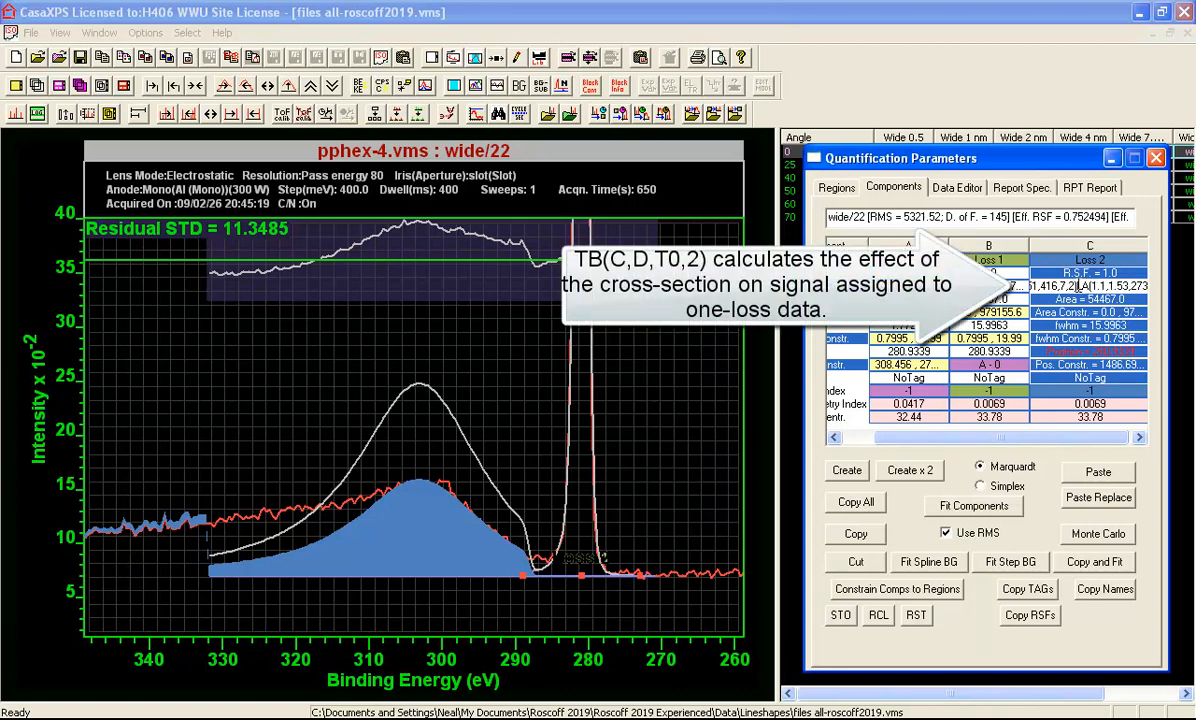
click(1080, 296)
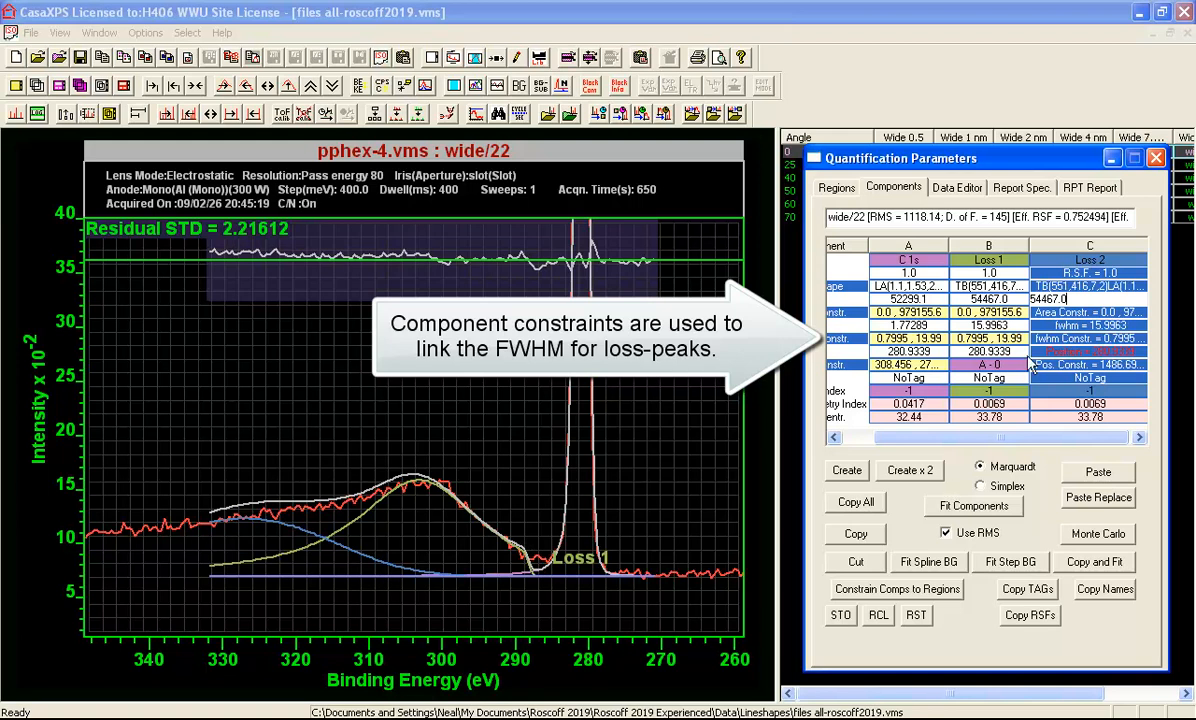
Constrain the Loss 2 position to that of component A
click(1092, 368)
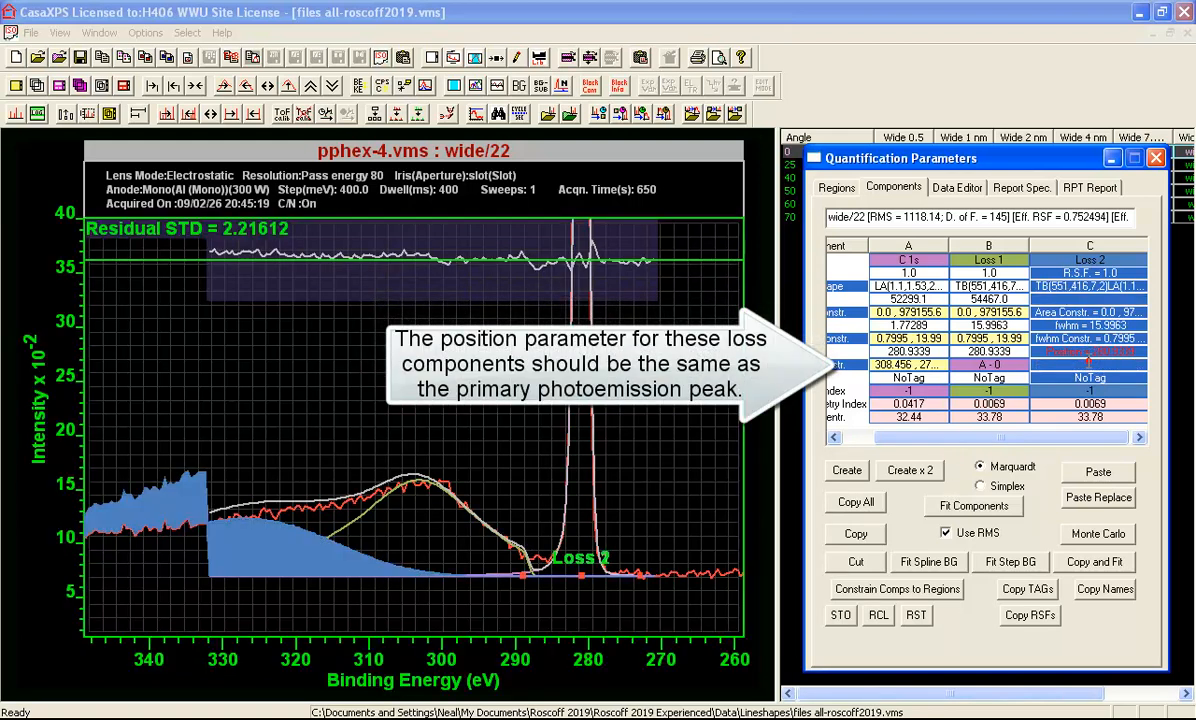
text(a)
key(Return)
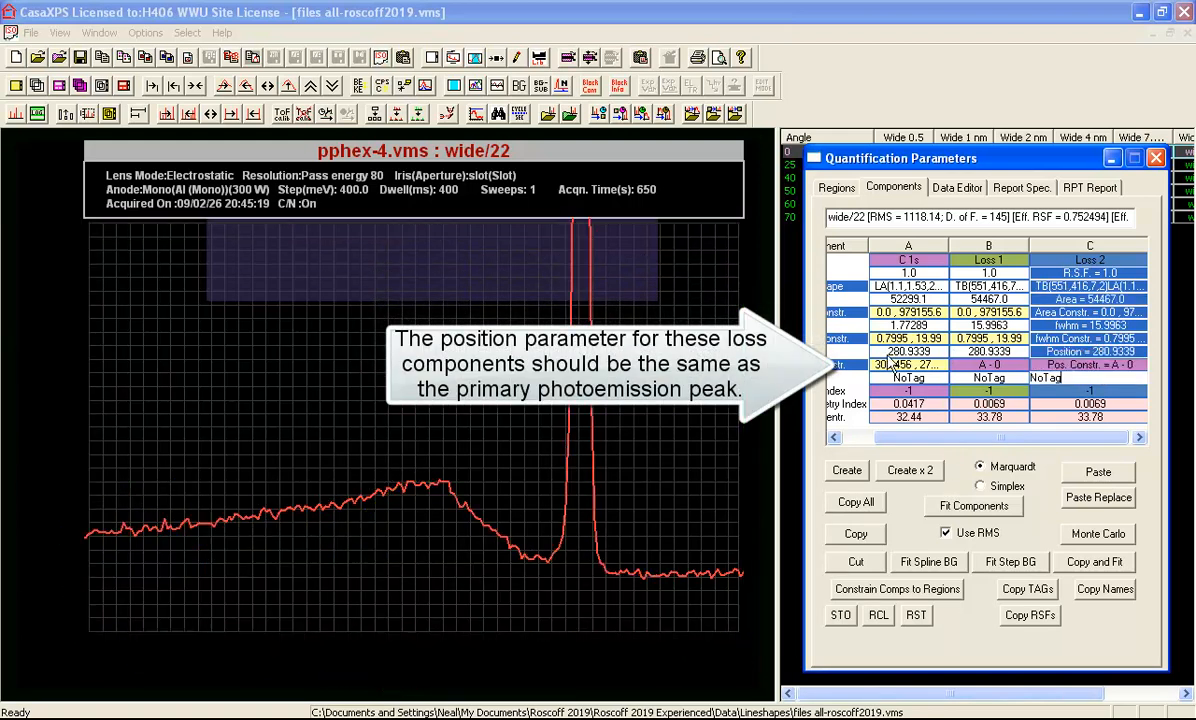
Constrain the Loss 2 FWHM to B*1 and refit all components
click(1100, 336)
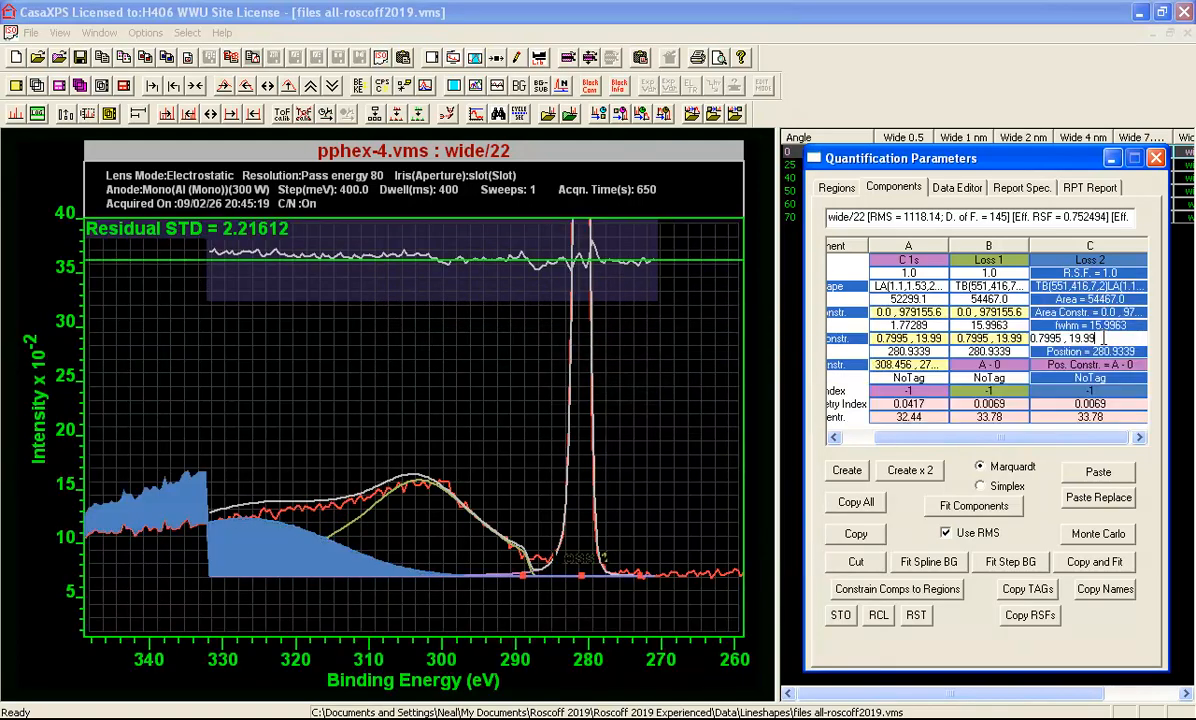
text(b*1)
key(Return)
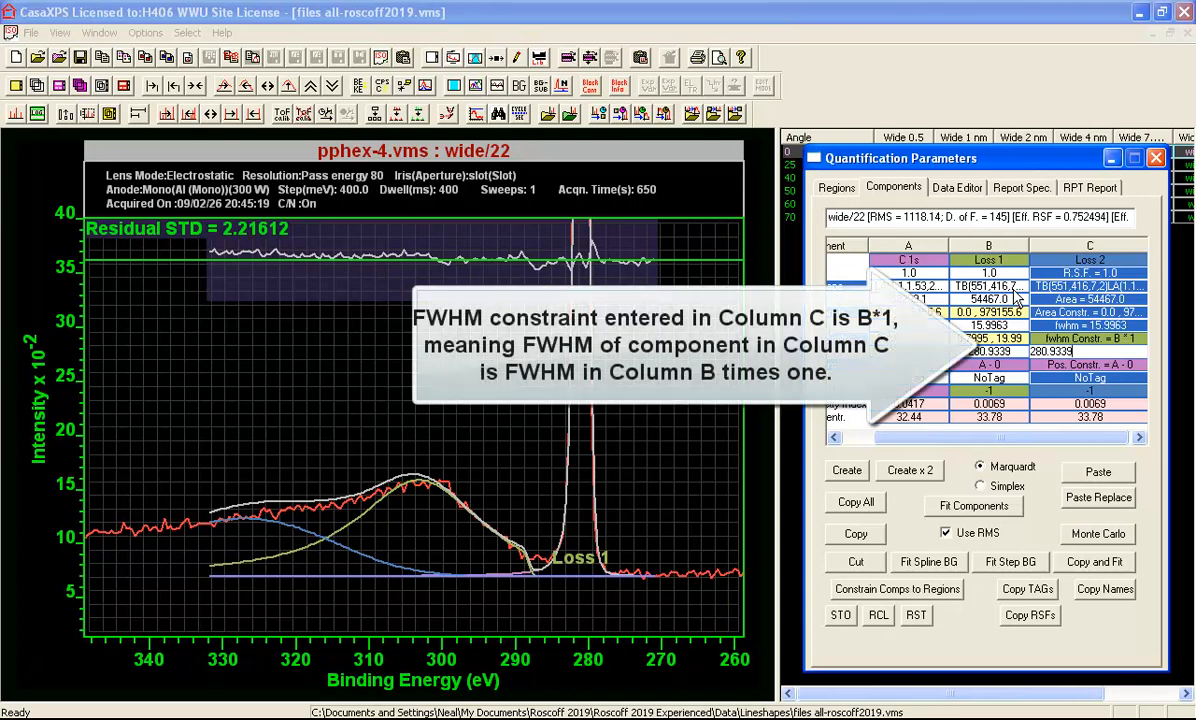
click(985, 506)
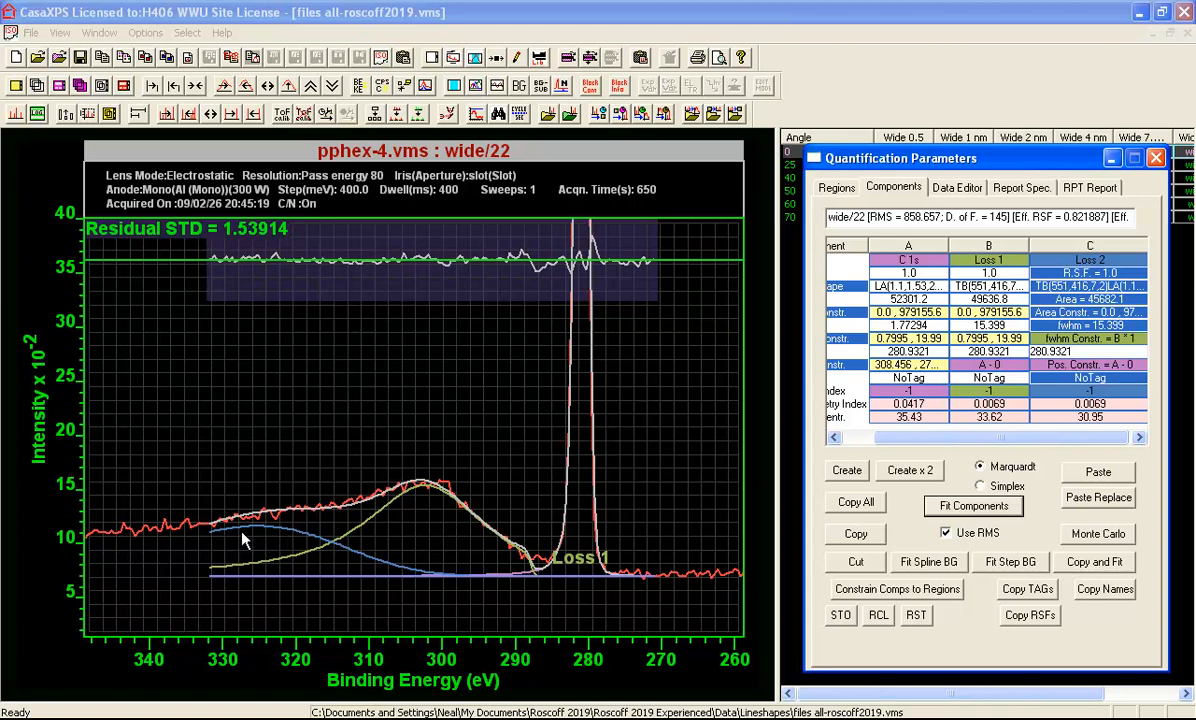
Propagate the wide/22 region and component model to the spectra selected in the browser
click(288, 85)
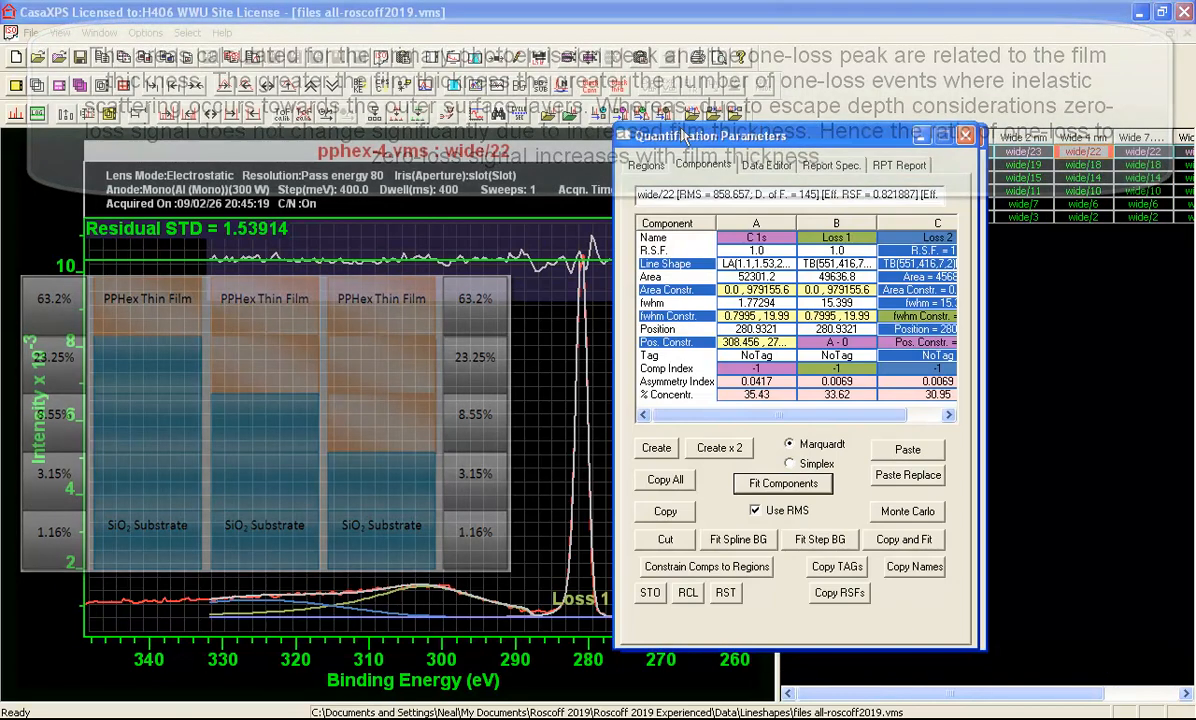
drag(683, 140, 655, 133)
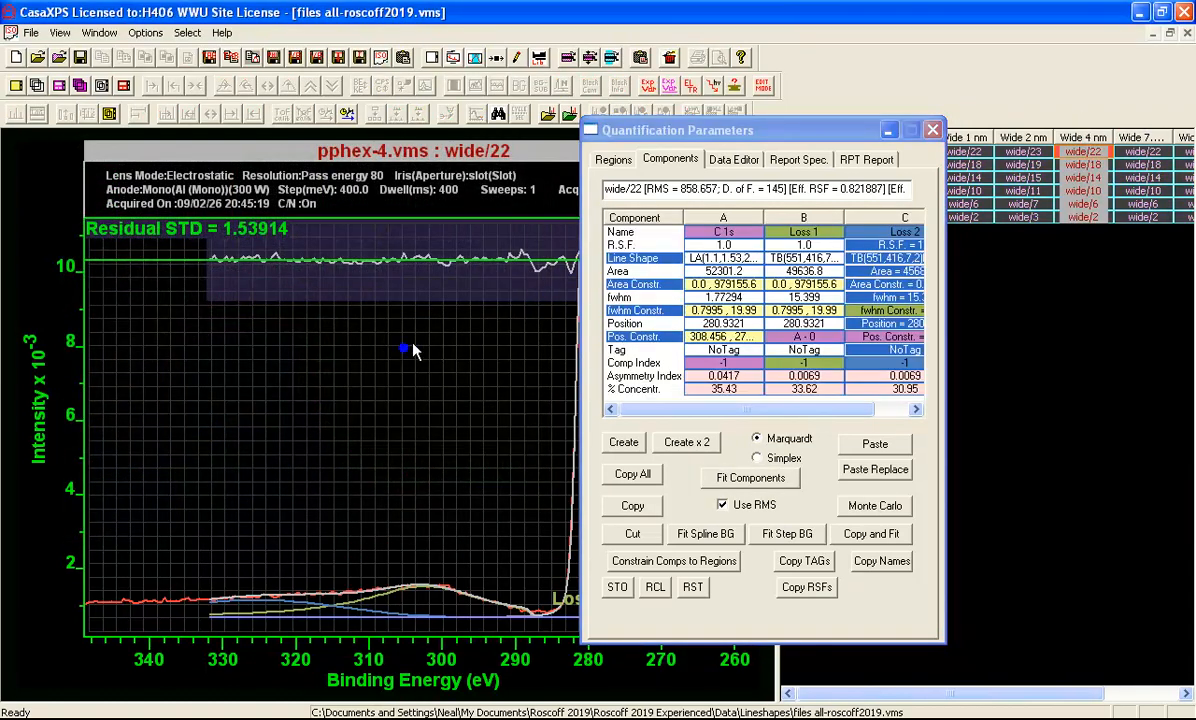
right_click(412, 346)
click(405, 201)
click(405, 224)
click(775, 271)
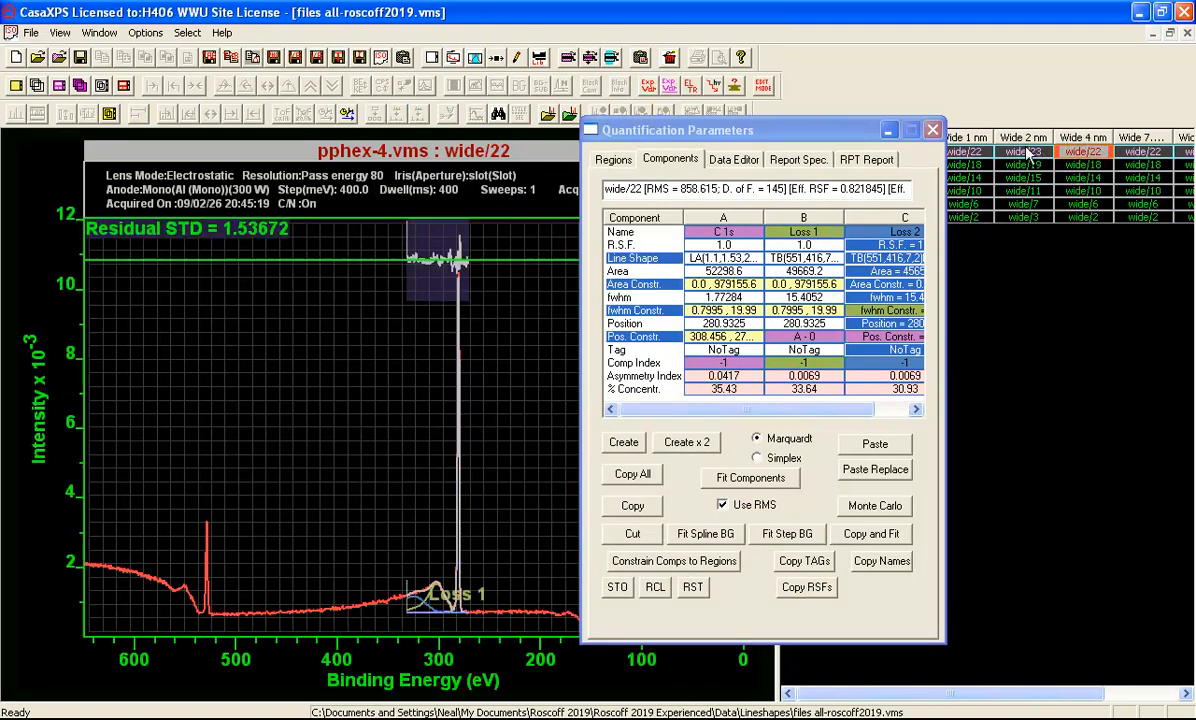
Examine the C 1s and loss component fits on the Wide 4 nm spectra across the different angles
click(932, 130)
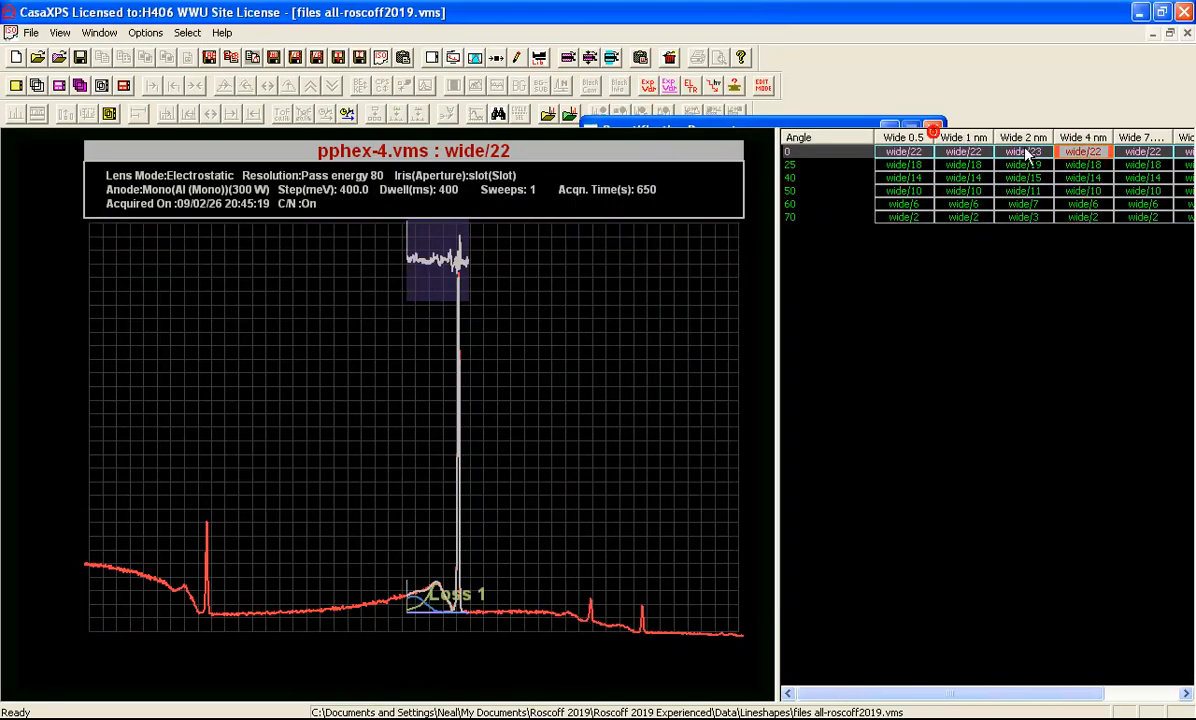
double_click(1074, 163)
key(Page_Down)
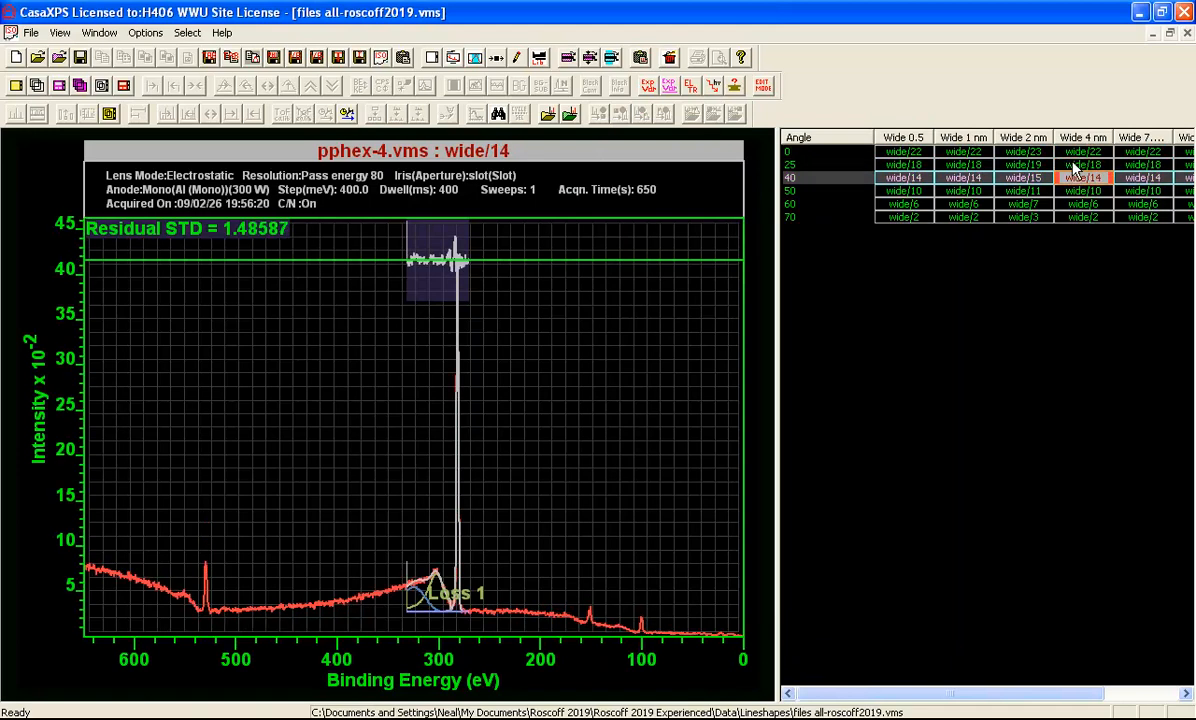
key(Page_Down)
key(Page_Down)
key(Page_Down)
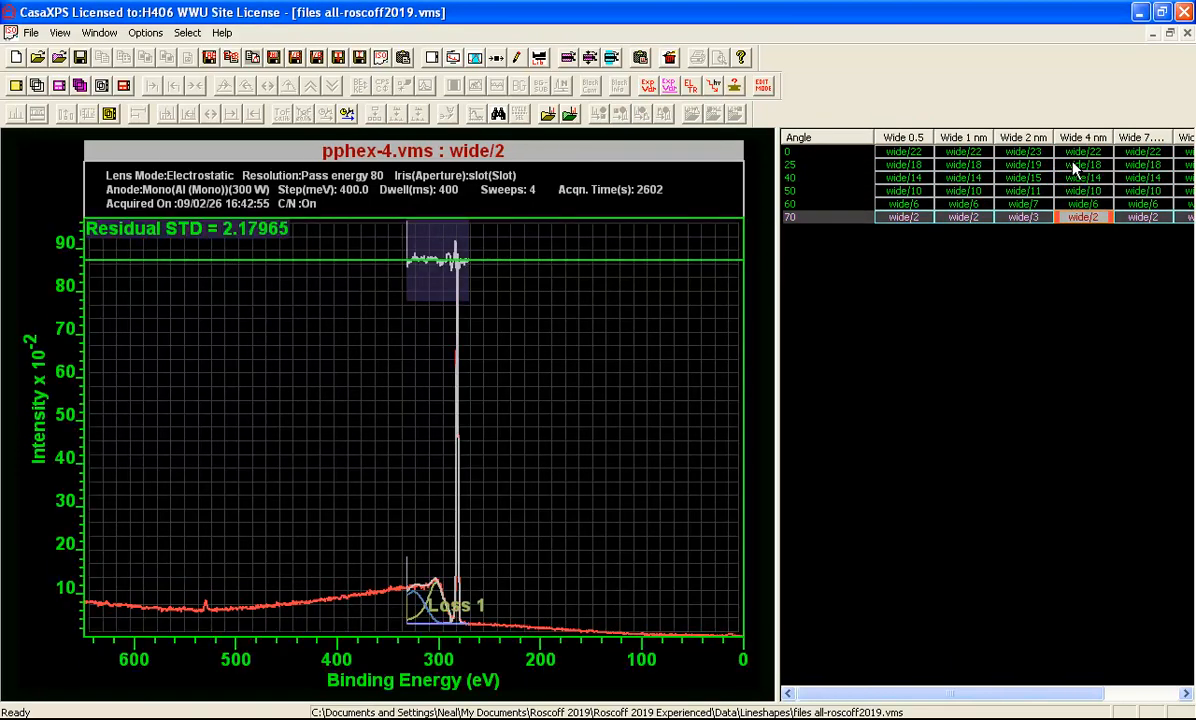
key(Page_Up)
key(Page_Up)
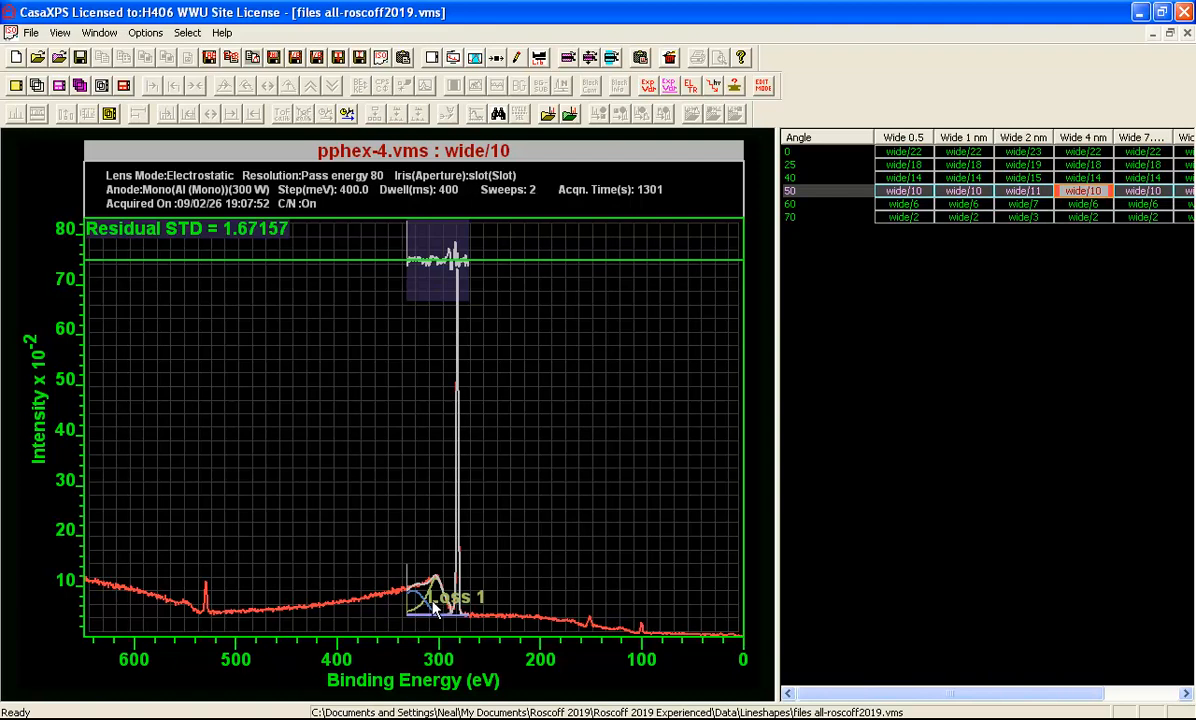
Select all spectra in the Wide 4 nm column and clear the existing custom report formulas
click(1080, 140)
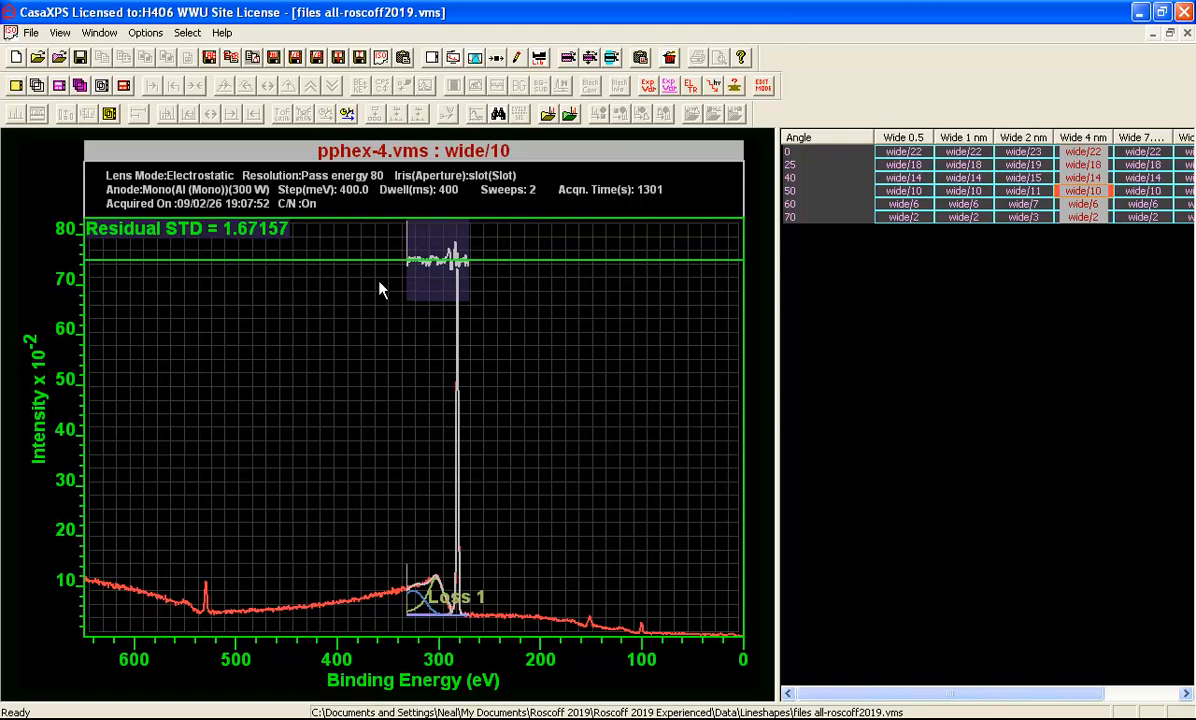
click(448, 56)
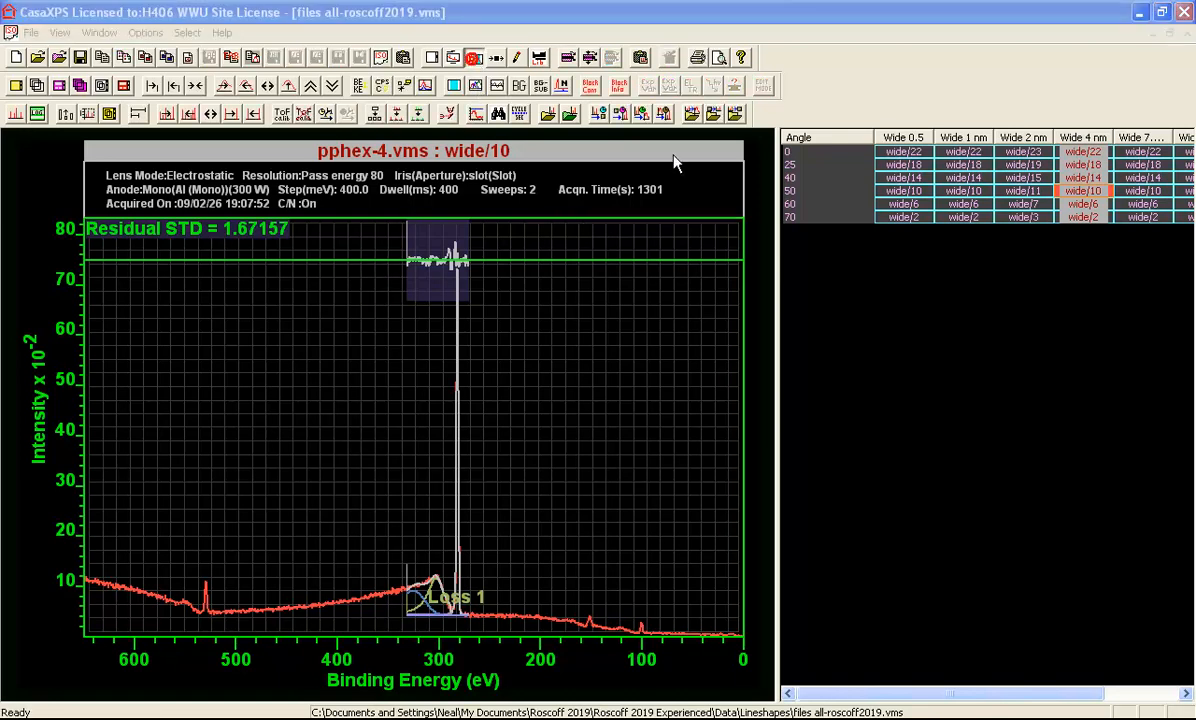
click(633, 139)
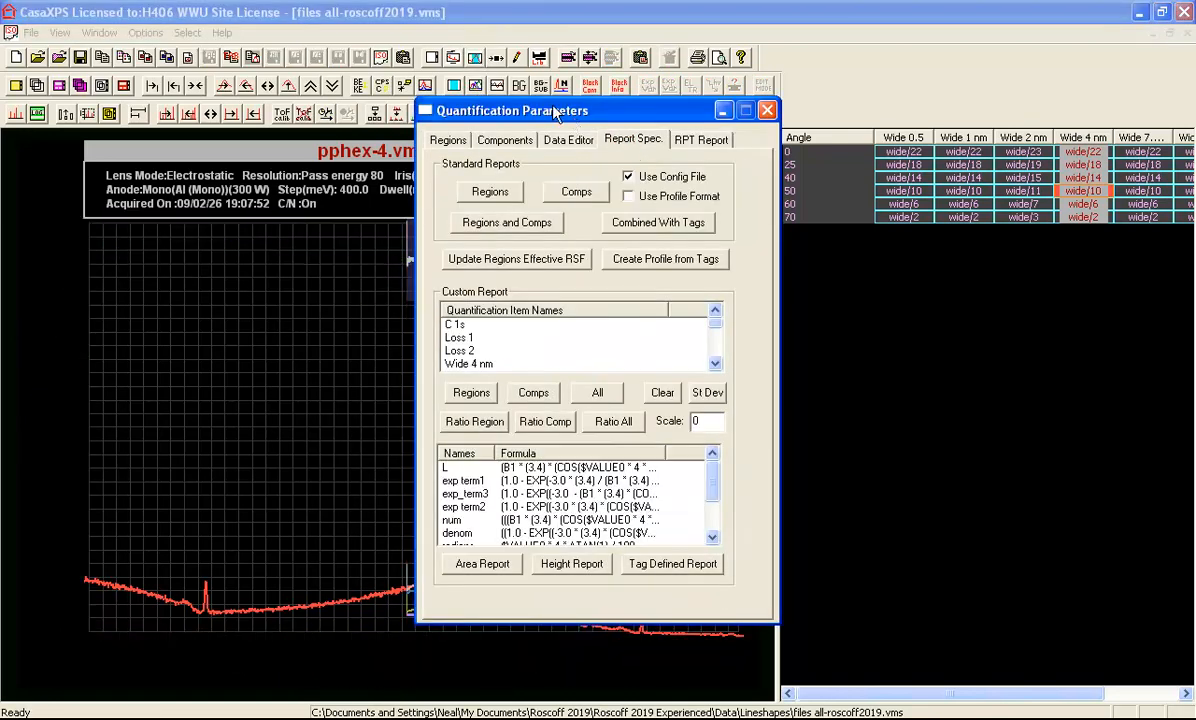
drag(553, 111, 913, 143)
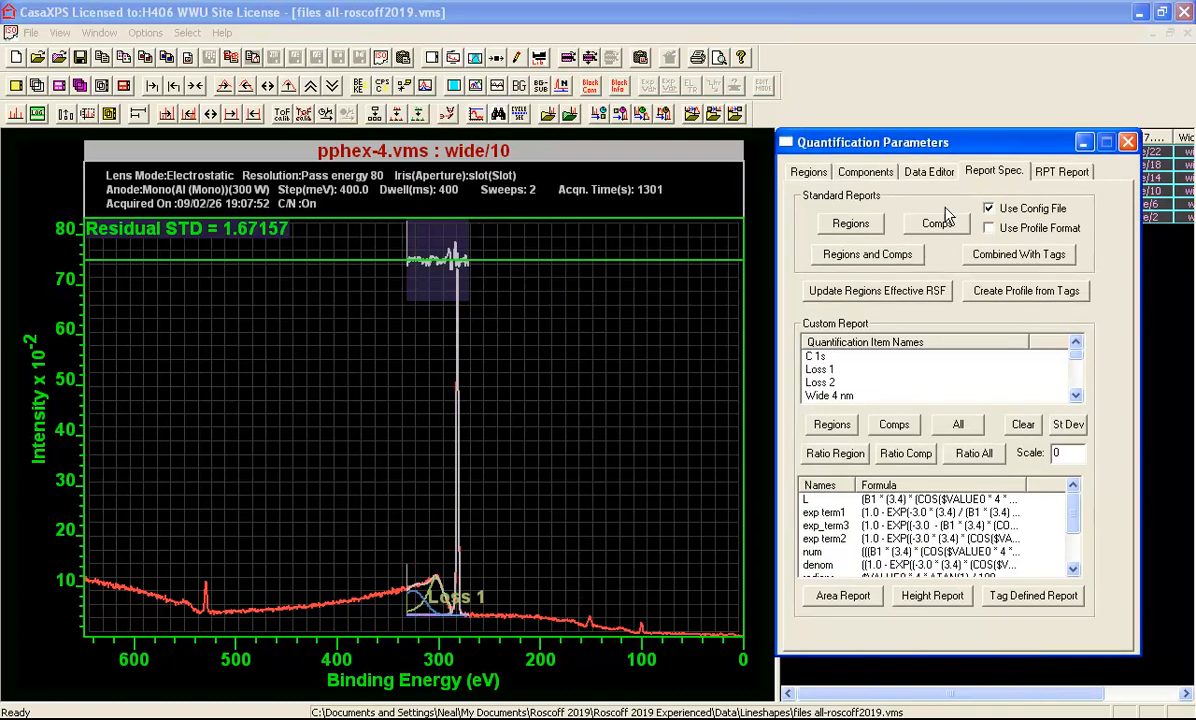
click(1023, 424)
Generate a custom area report of all components ratioed to C 1s, and return to the files all-roscoff2019.vms spectra
click(918, 426)
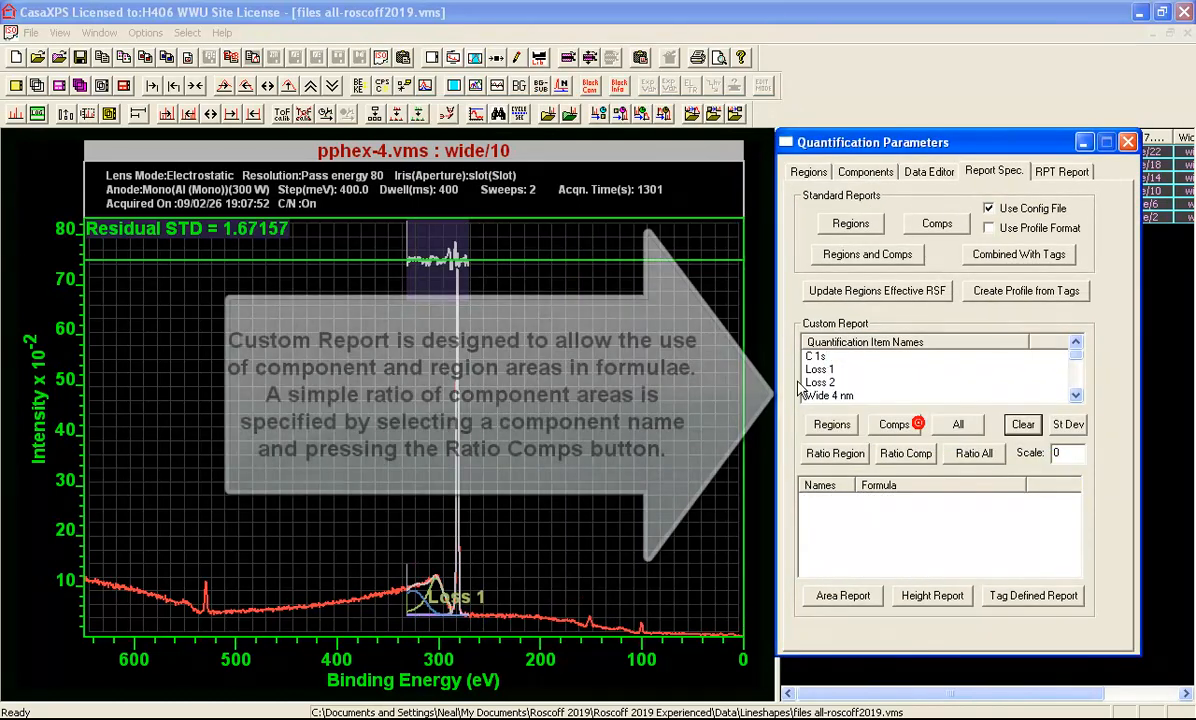
click(812, 357)
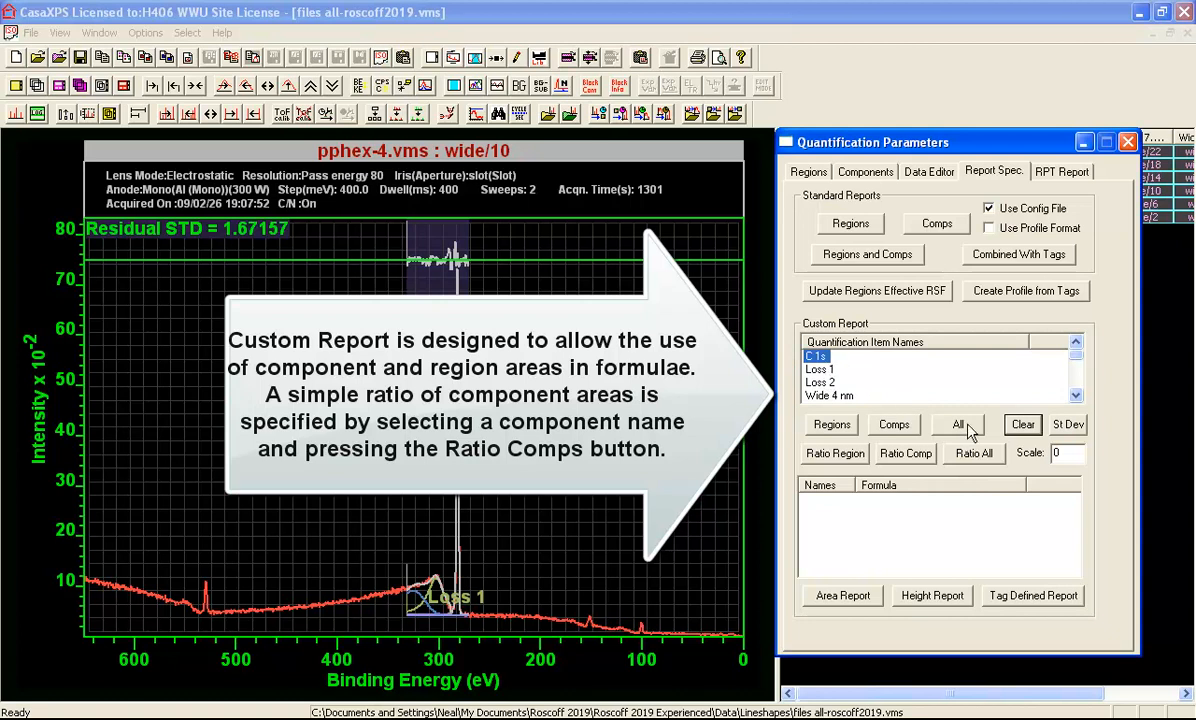
click(905, 453)
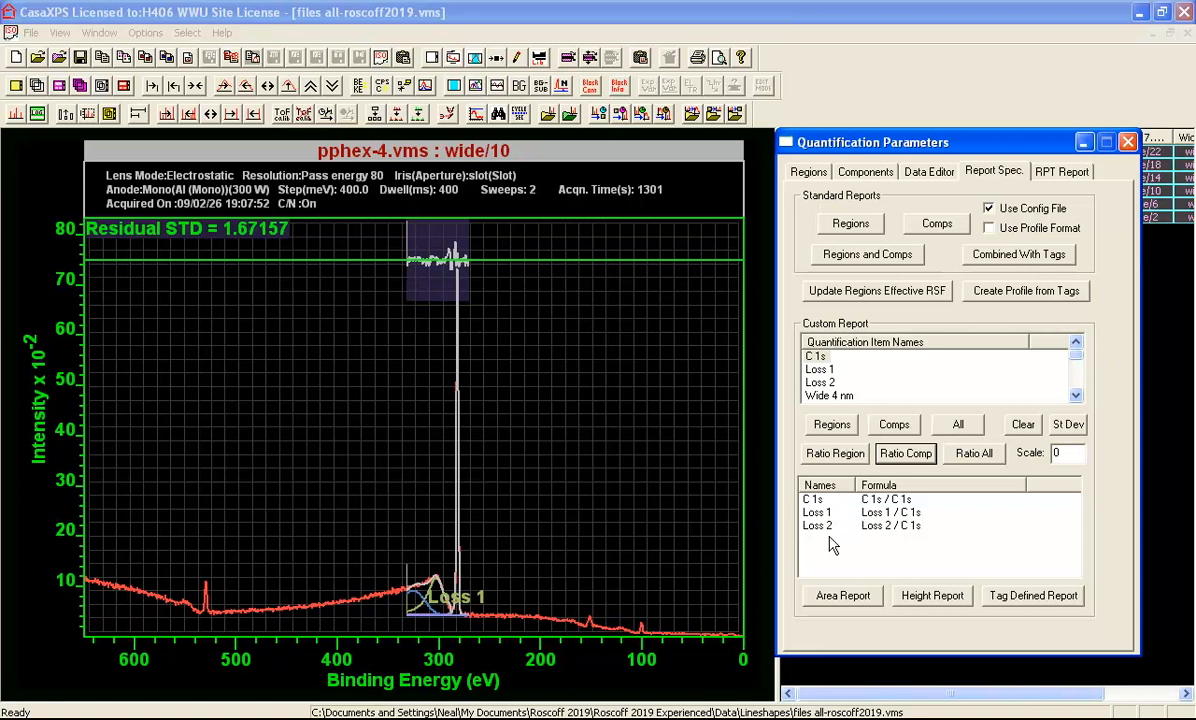
click(840, 598)
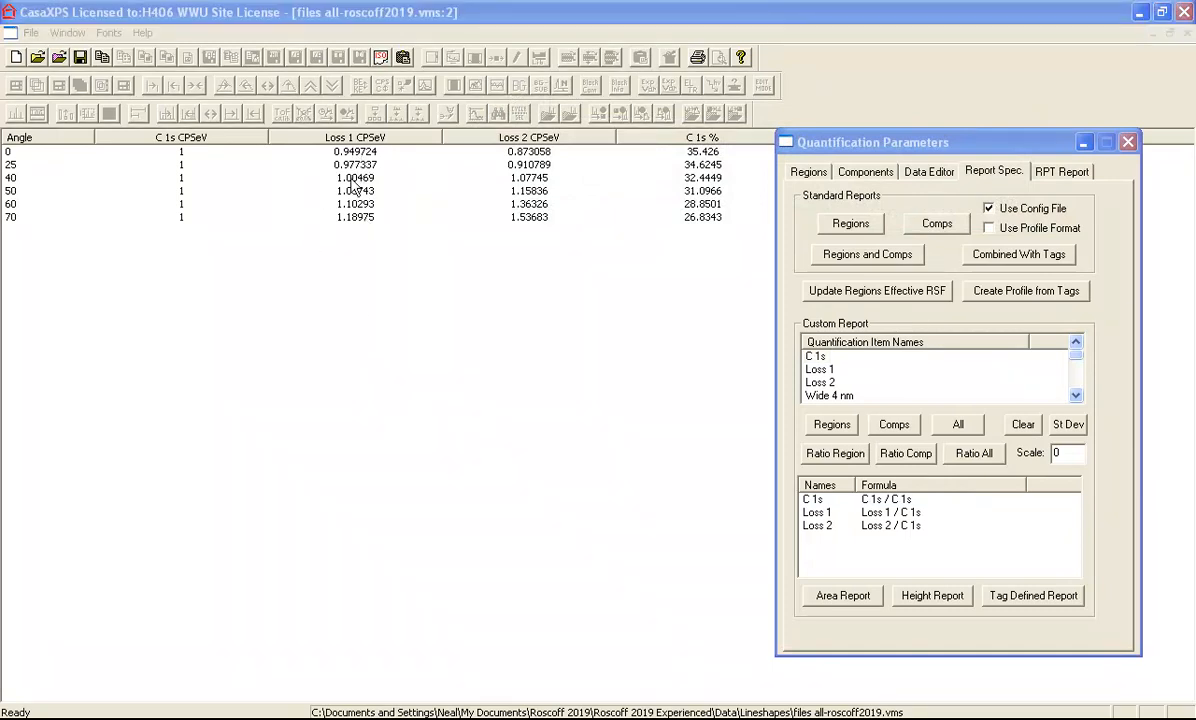
click(68, 32)
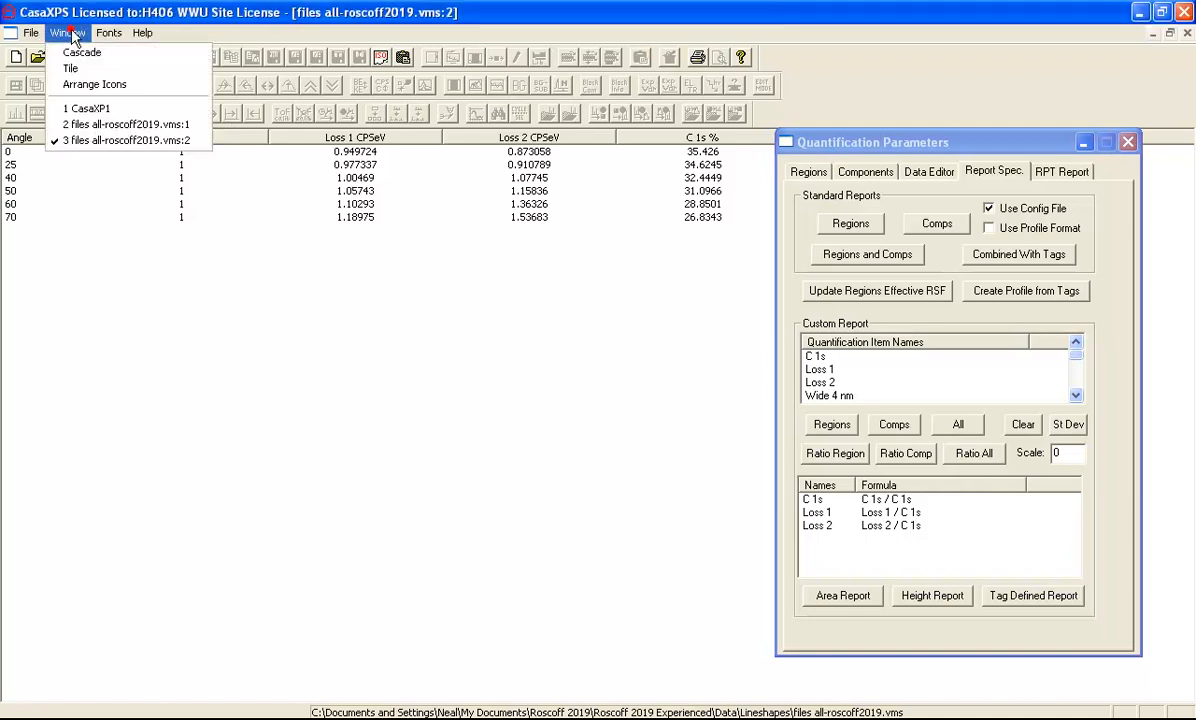
click(108, 124)
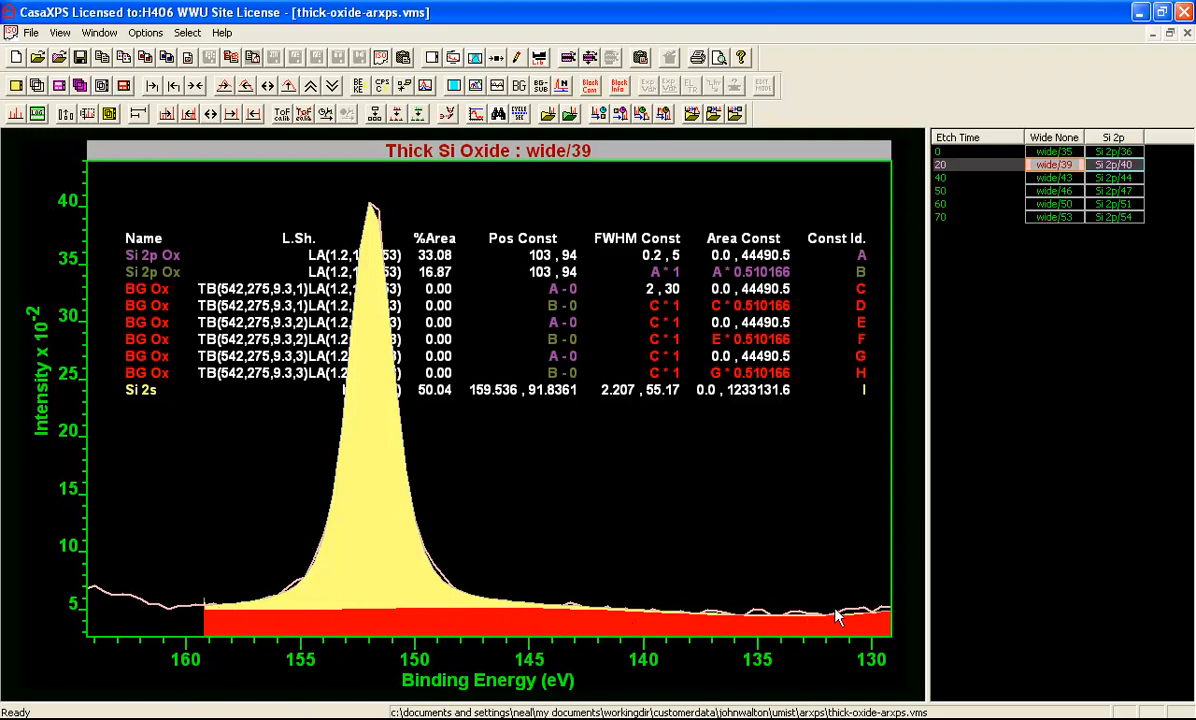
Display the Thick Si Oxide wide/39 model as individual component curves, with the grouped BG Ox components drawn separately over the Si 2s and Si 2p range
click(190, 85)
drag(622, 566, 771, 607)
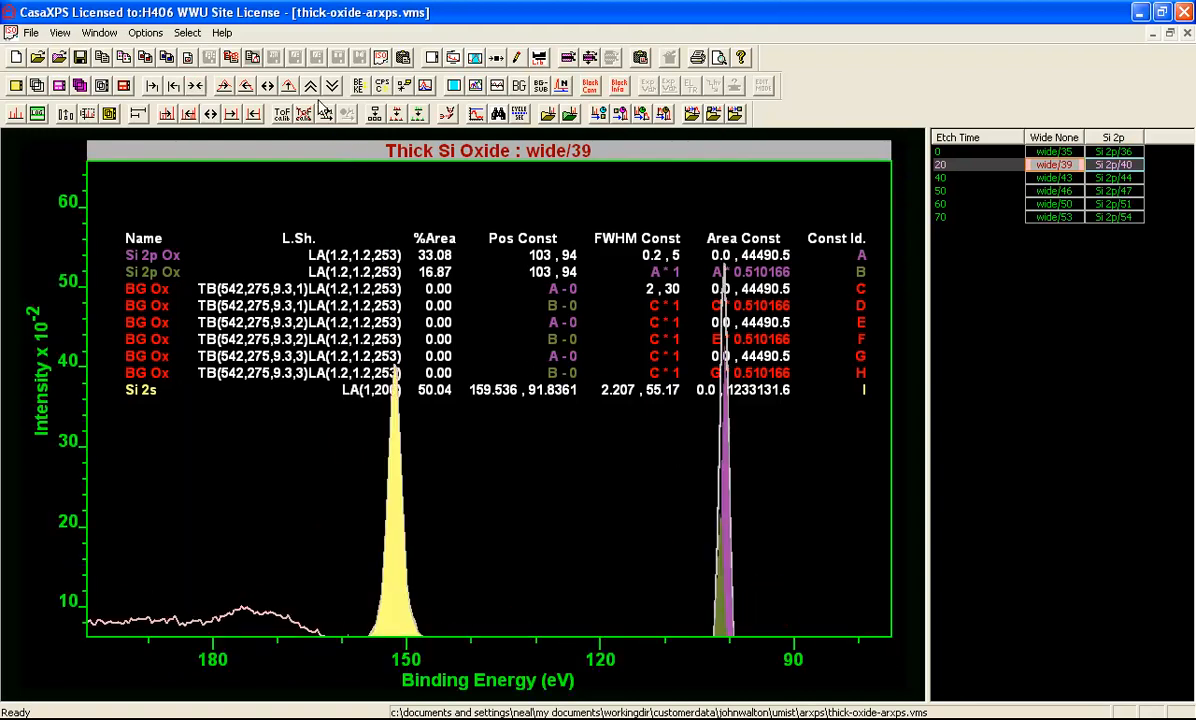
click(289, 85)
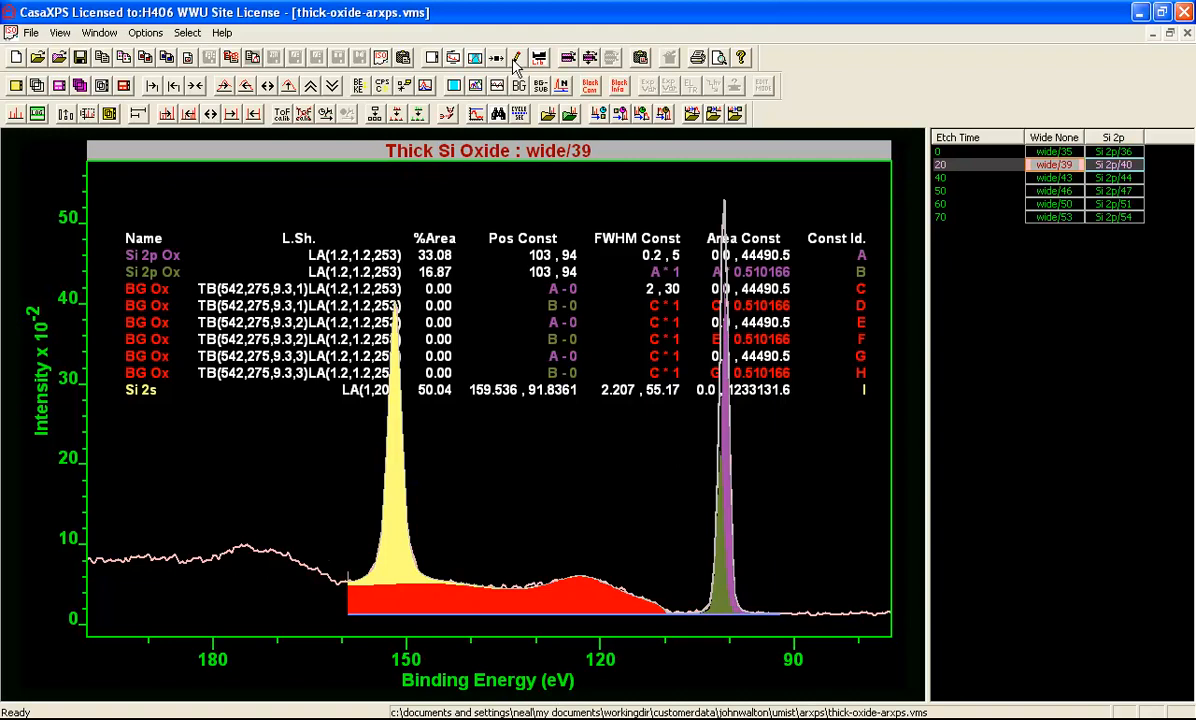
click(476, 58)
drag(478, 113, 835, 157)
click(843, 177)
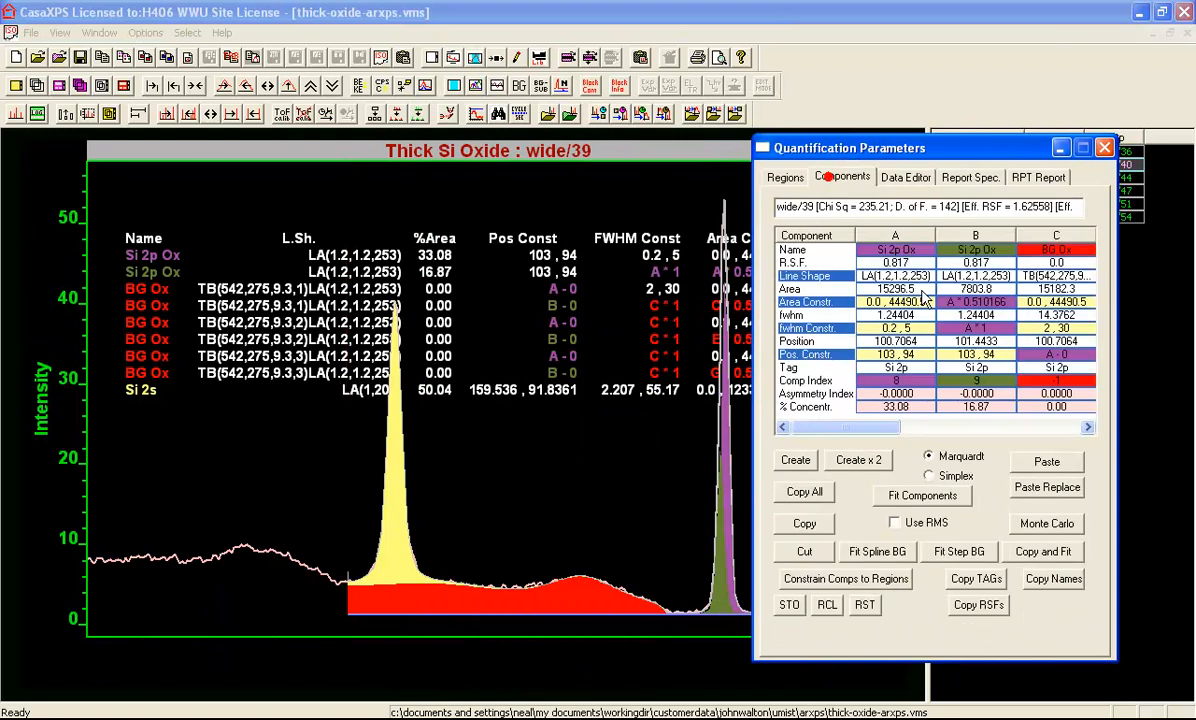
click(875, 381)
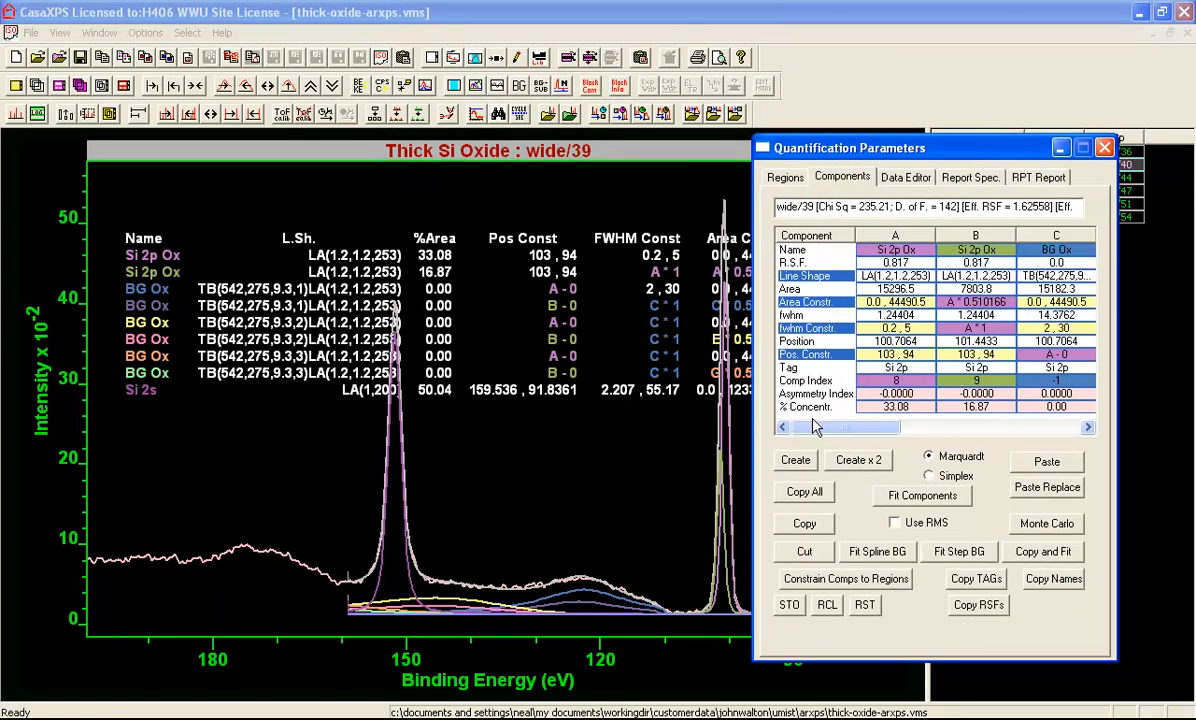